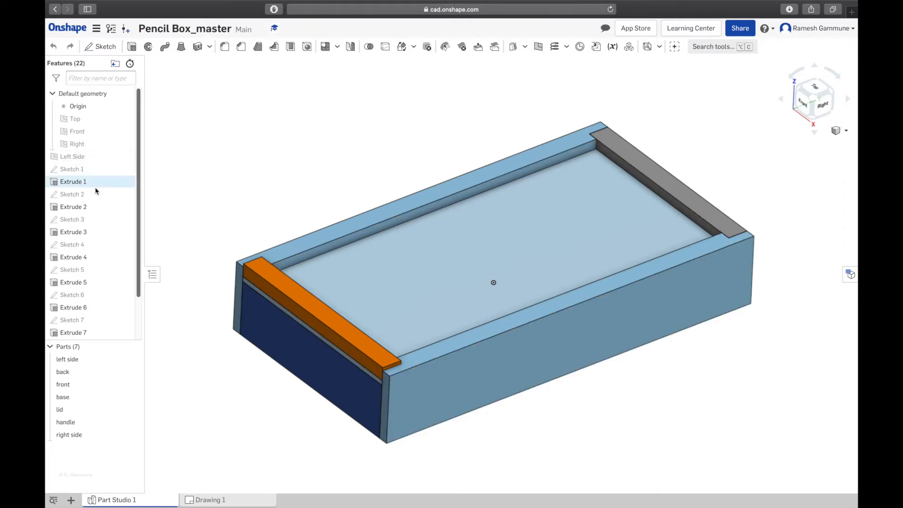
Examine the finished pencil box model, including its Left Side plane and the Mirror 1 feature.
{"action": "left_click", "coordinate": [84, 156]}
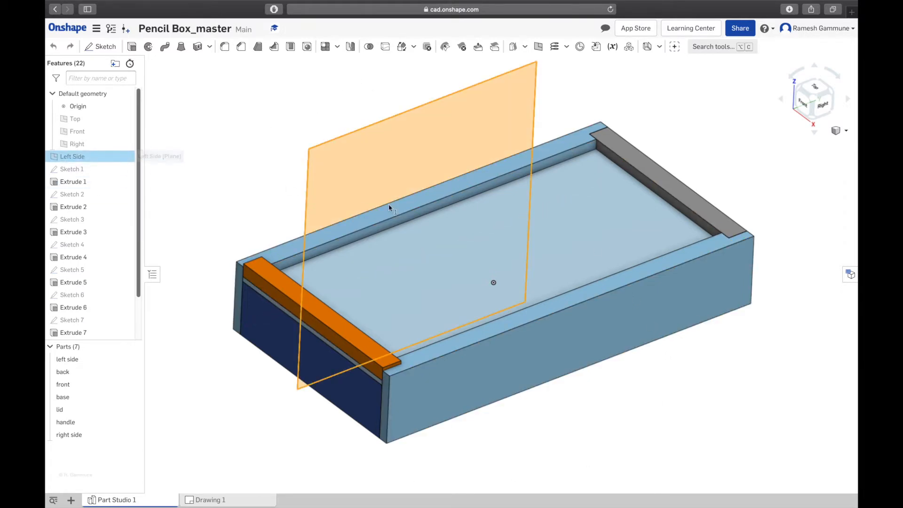
{"action": "right_click_drag", "start_coordinate": [389, 203], "coordinate": [422, 263]}
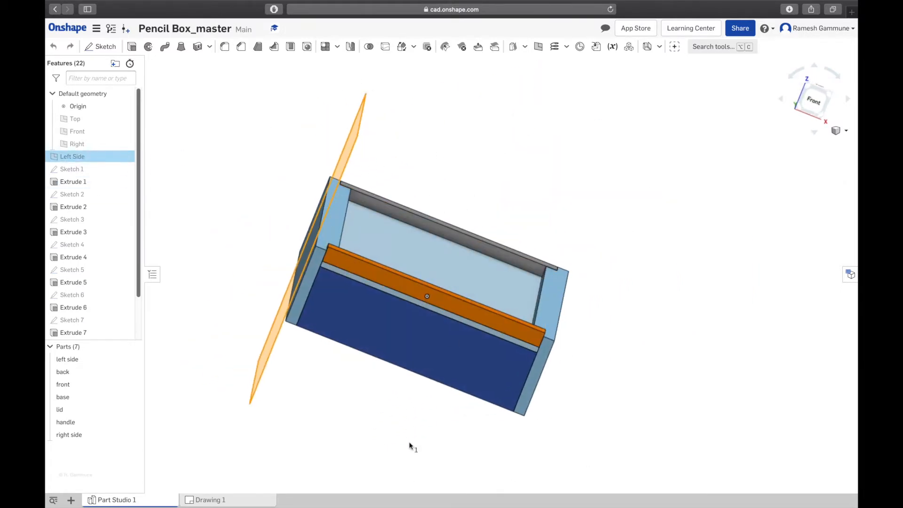
{"action": "left_click", "coordinate": [124, 157]}
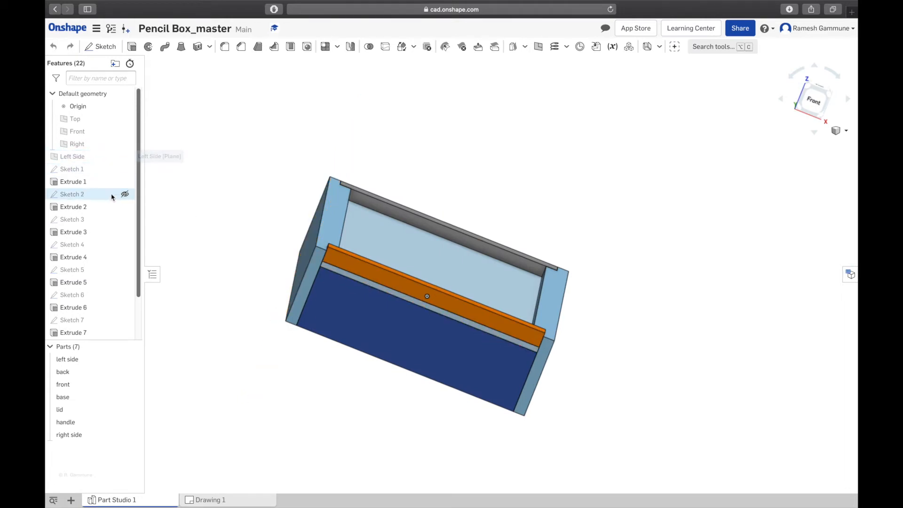
{"action": "scroll", "coordinate": [110, 197], "scroll_direction": "down", "scroll_amount": 3}
{"action": "left_click", "coordinate": [68, 322]}
{"action": "right_click_drag", "start_coordinate": [245, 236], "coordinate": [257, 288]}
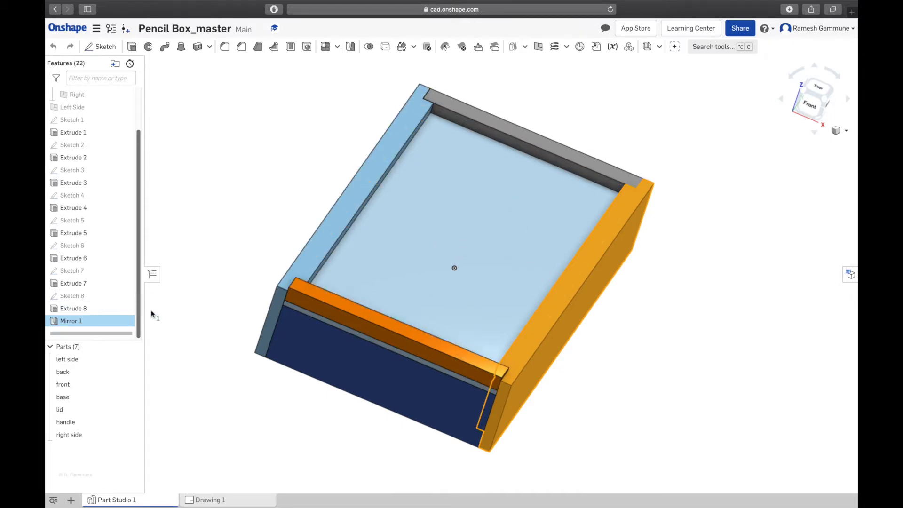
{"action": "left_click", "coordinate": [172, 188]}
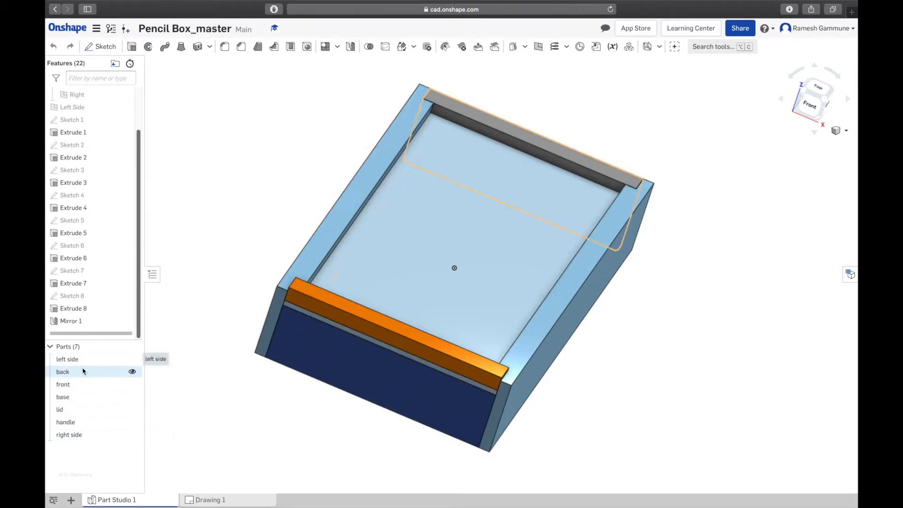
{"action": "right_click_drag", "start_coordinate": [298, 197], "coordinate": [578, 266]}
{"action": "scroll", "coordinate": [524, 271], "scroll_direction": "down", "scroll_amount": 2}
{"action": "scroll", "coordinate": [348, 221], "scroll_direction": "up", "scroll_amount": 2}
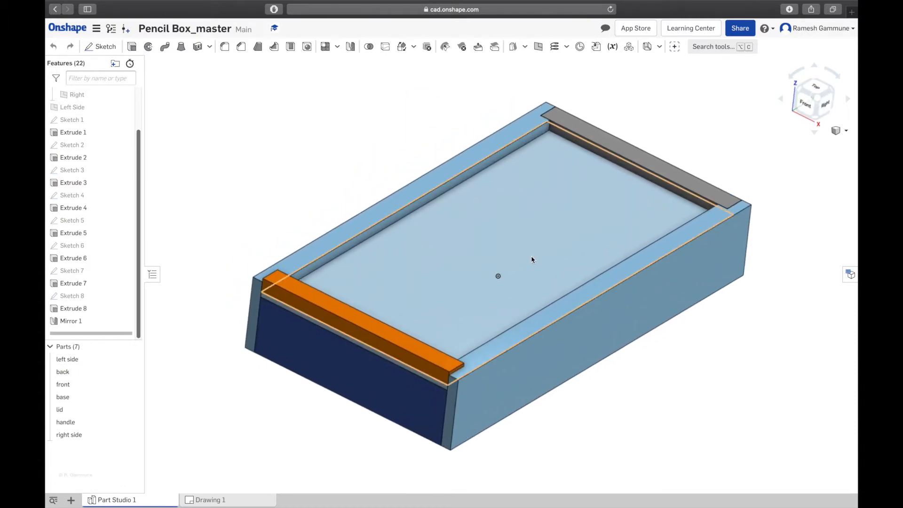
Review both pages of pencil box drawing_1.pdf in Preview, then return to the Onshape model in Safari.
{"action": "key", "text": "ctrl+Up"}
{"action": "left_click", "coordinate": [482, 262]}
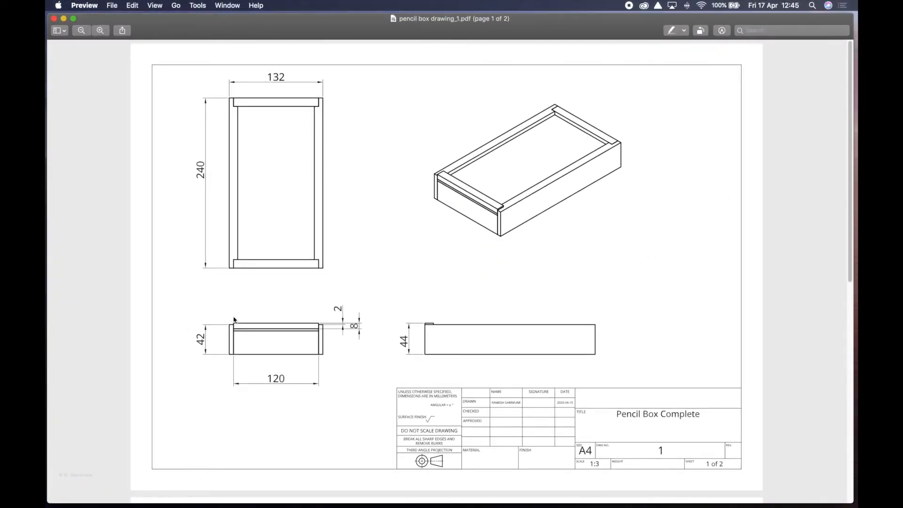
{"action": "scroll", "coordinate": [428, 190], "scroll_direction": "down", "scroll_amount": 10}
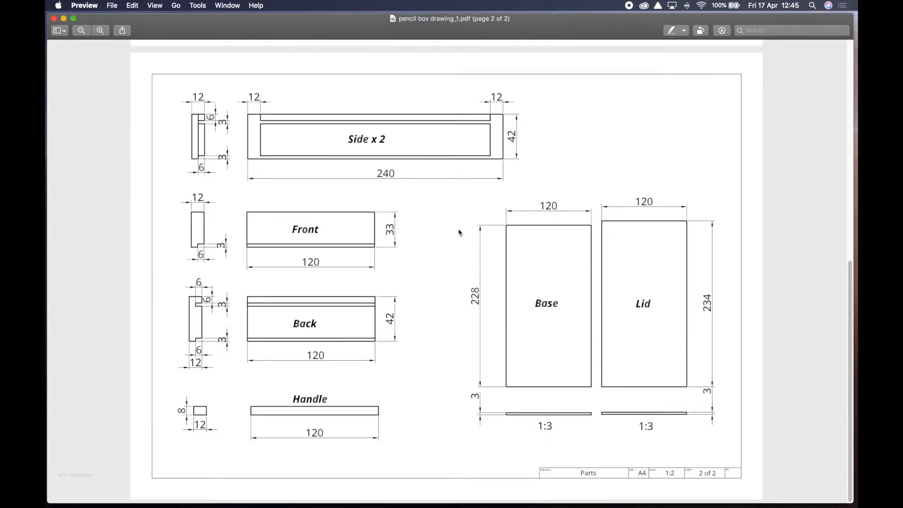
{"action": "scroll", "coordinate": [601, 242], "scroll_direction": "up", "scroll_amount": 10}
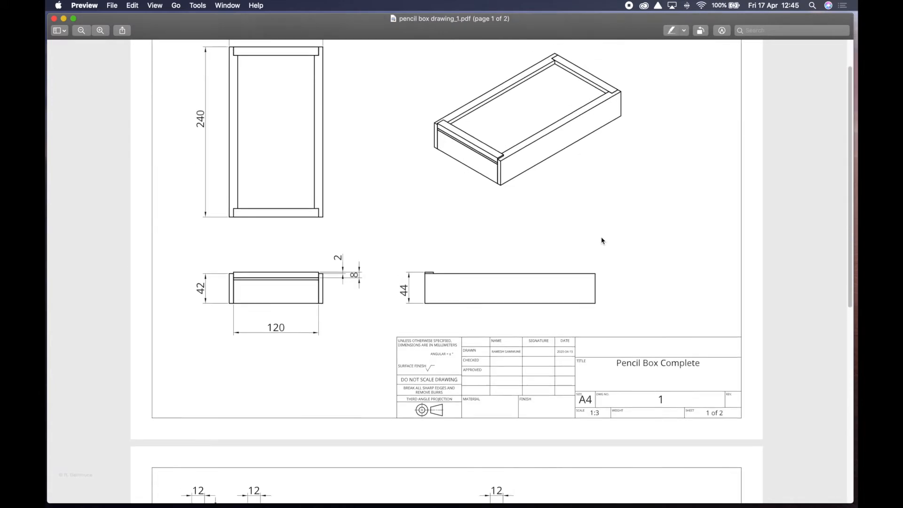
{"action": "key", "text": "ctrl+Up"}
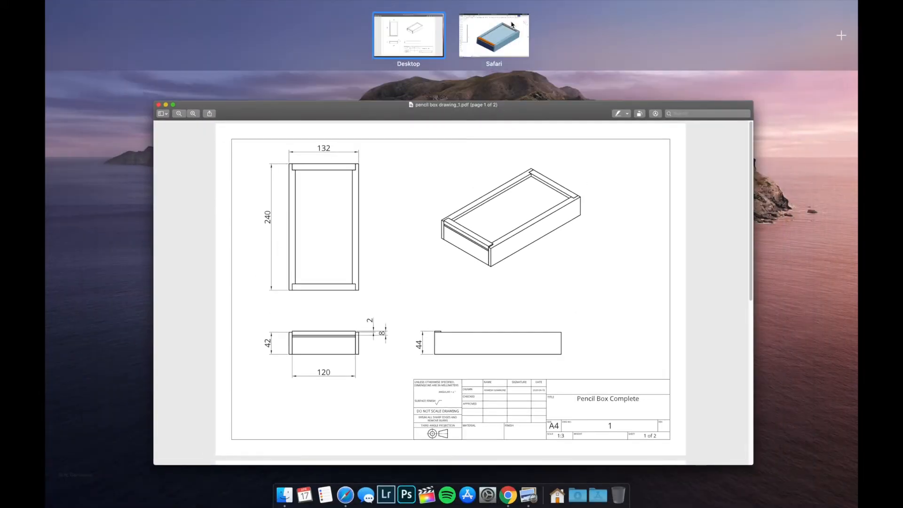
{"action": "left_click", "coordinate": [500, 35]}
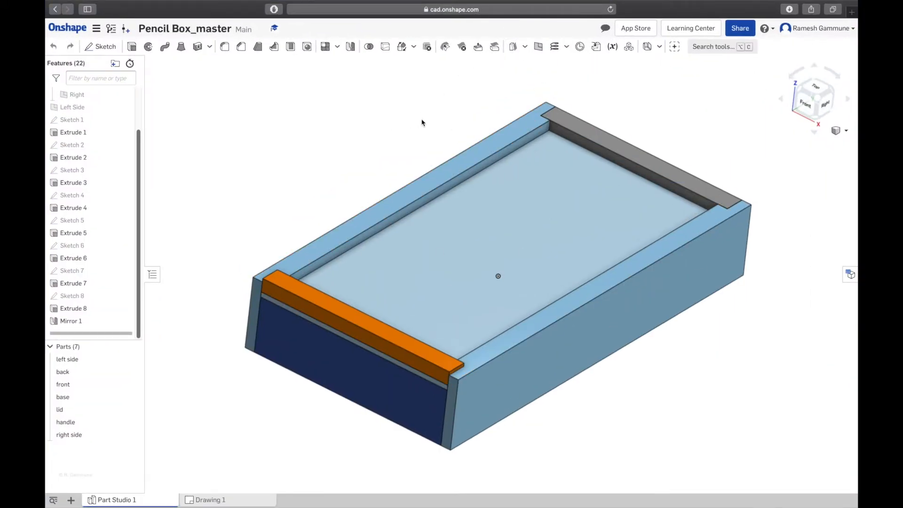
Leave the Pencil Box_master document and create a new document named "pencil box" in the Pencil Box folder.
{"action": "left_click", "coordinate": [70, 30]}
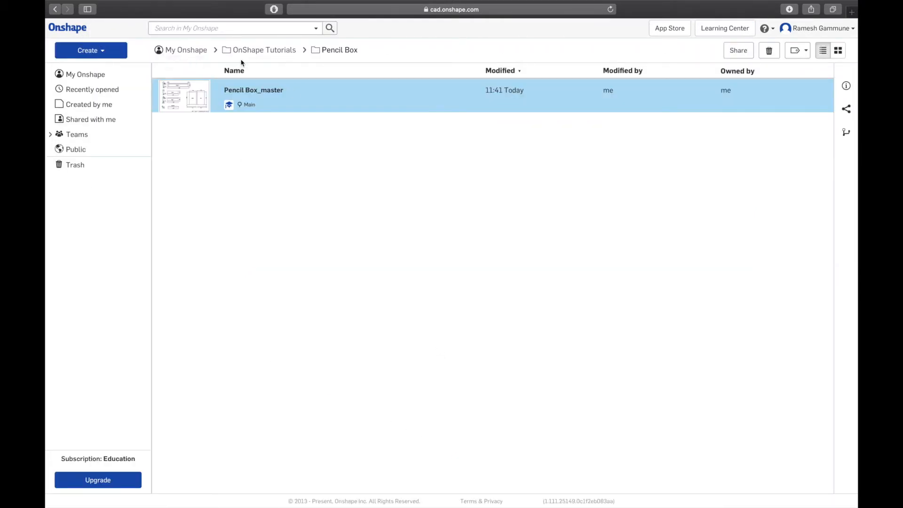
{"action": "left_click", "coordinate": [284, 160]}
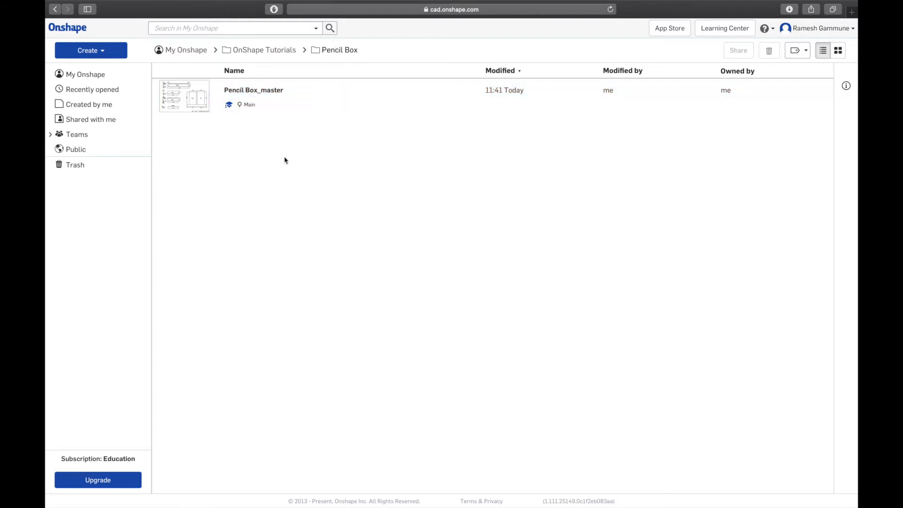
{"action": "left_click", "coordinate": [110, 52]}
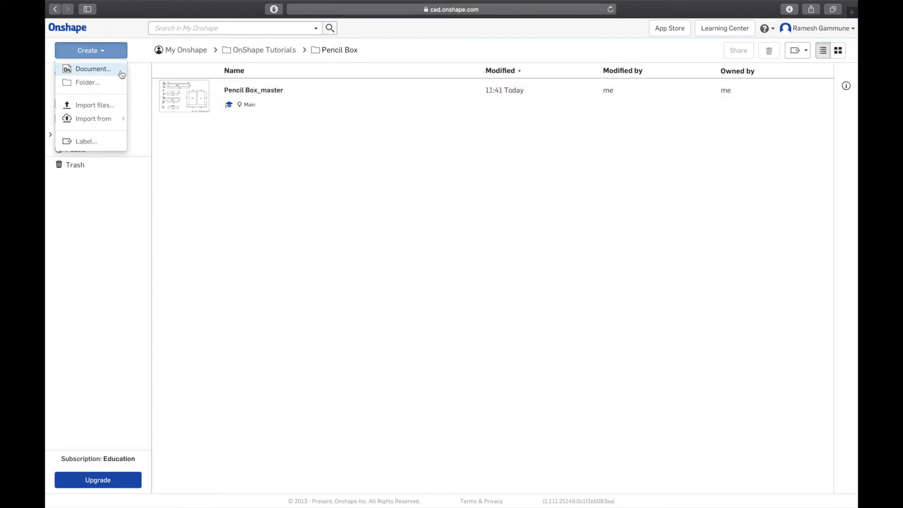
{"action": "left_click", "coordinate": [111, 70]}
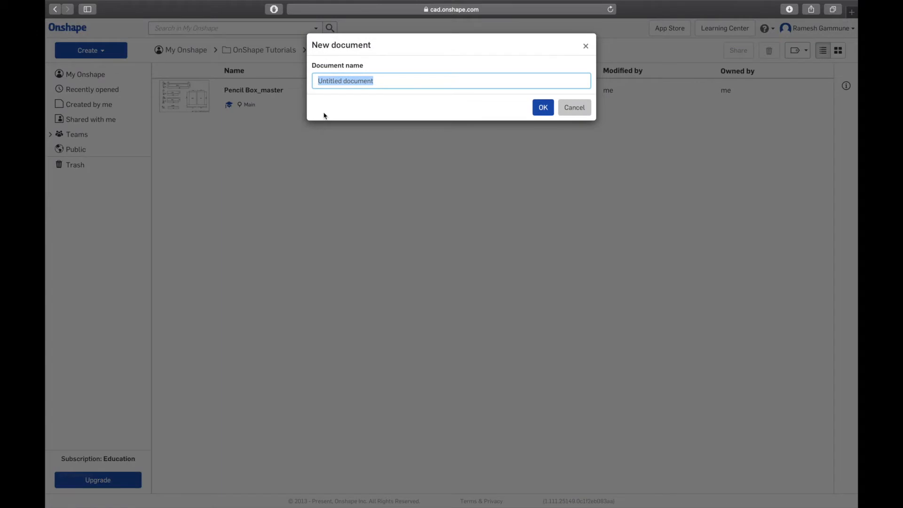
{"action": "type", "text": "p"}
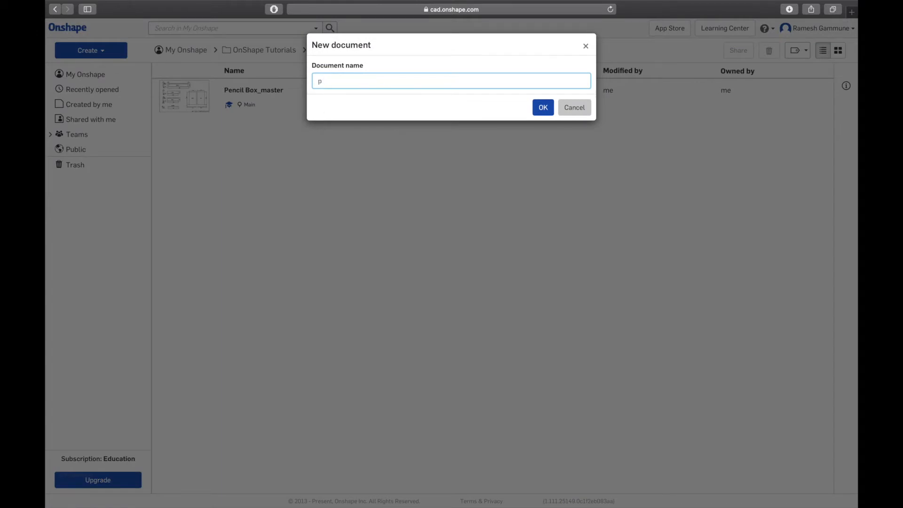
{"action": "type", "text": "encil box"}
{"action": "left_click", "coordinate": [544, 108]}
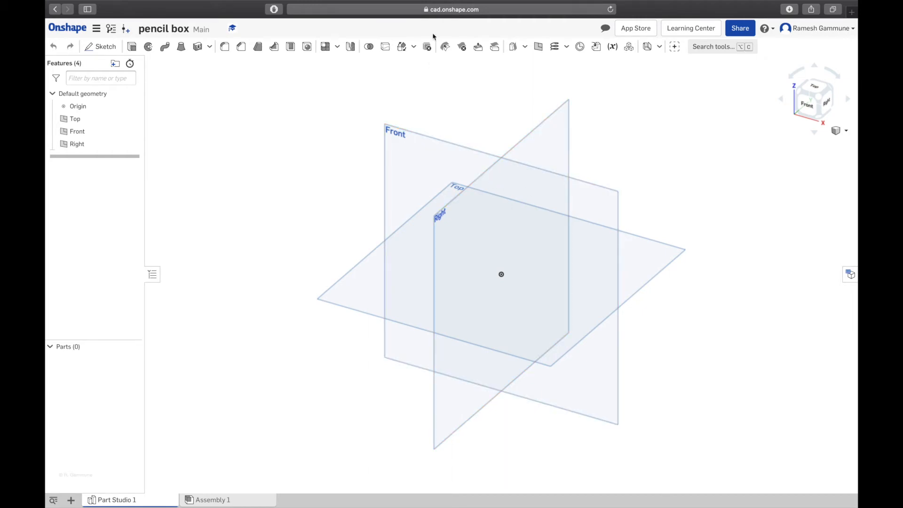
Study the side part's dimensions and its place in the assembled box in the Preview drawing, then return to Onshape.
{"action": "key", "text": "ctrl+Up"}
{"action": "left_click", "coordinate": [376, 270]}
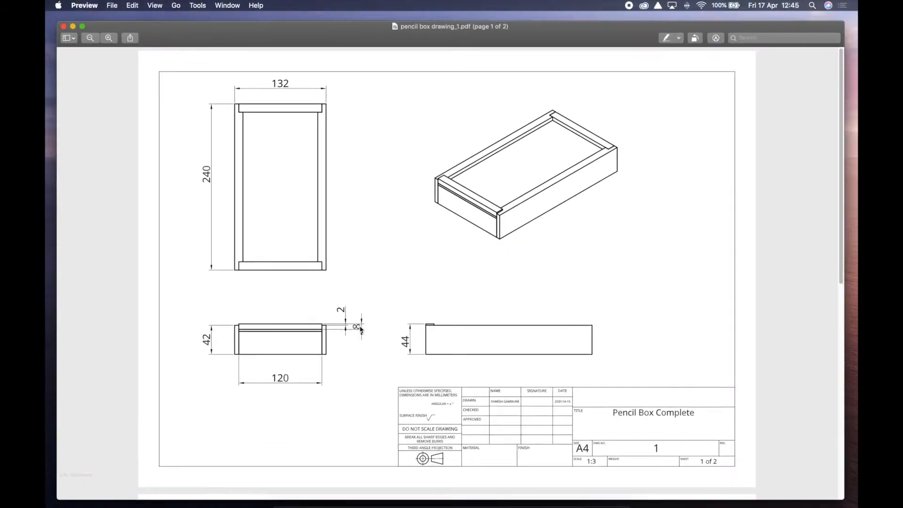
{"action": "scroll", "coordinate": [228, 292], "scroll_direction": "down", "scroll_amount": 10}
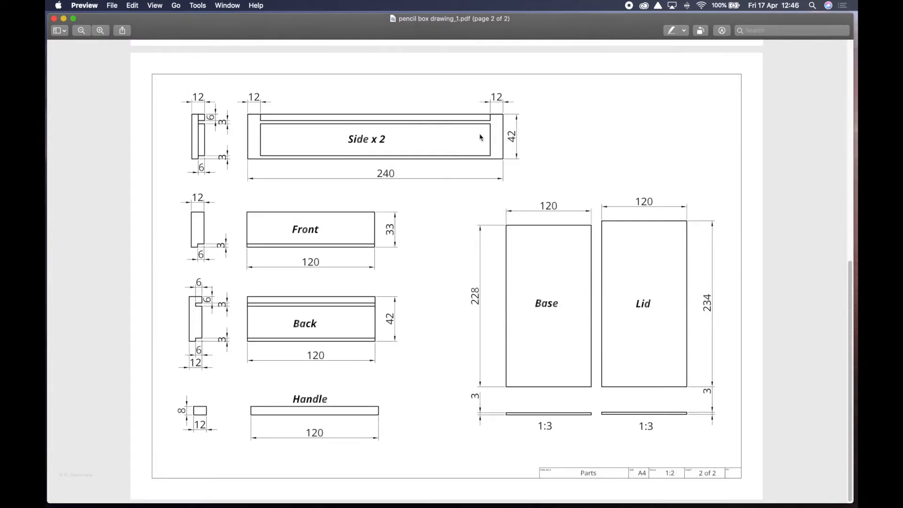
{"action": "scroll", "coordinate": [303, 132], "scroll_direction": "up", "scroll_amount": 10}
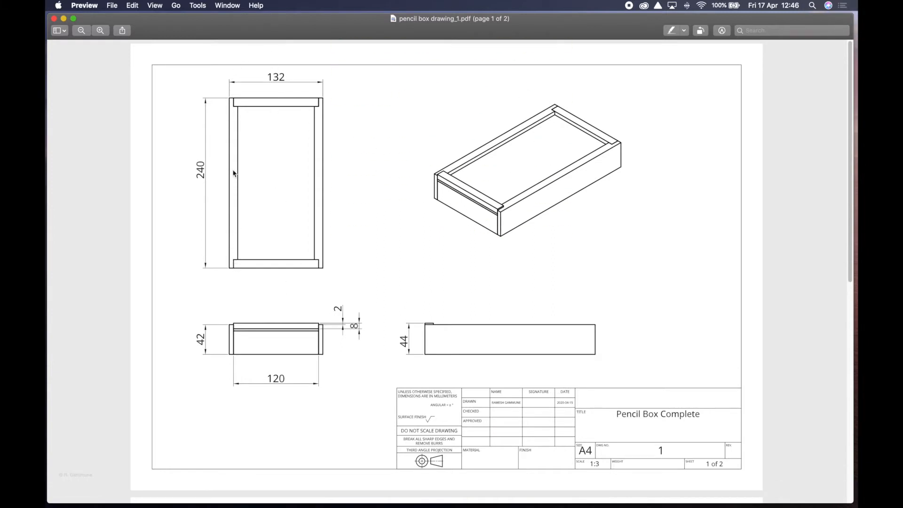
{"action": "scroll", "coordinate": [236, 169], "scroll_direction": "down", "scroll_amount": 10}
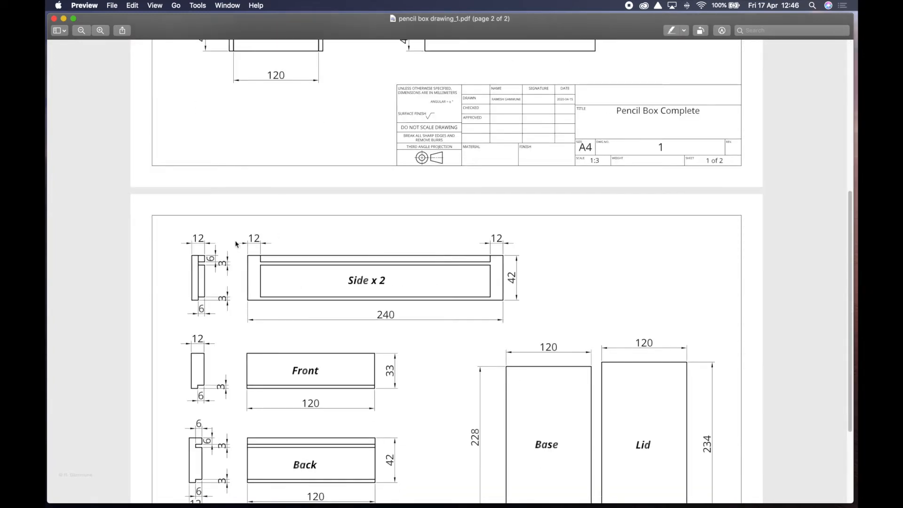
{"action": "scroll", "coordinate": [368, 289], "scroll_direction": "up", "scroll_amount": 6}
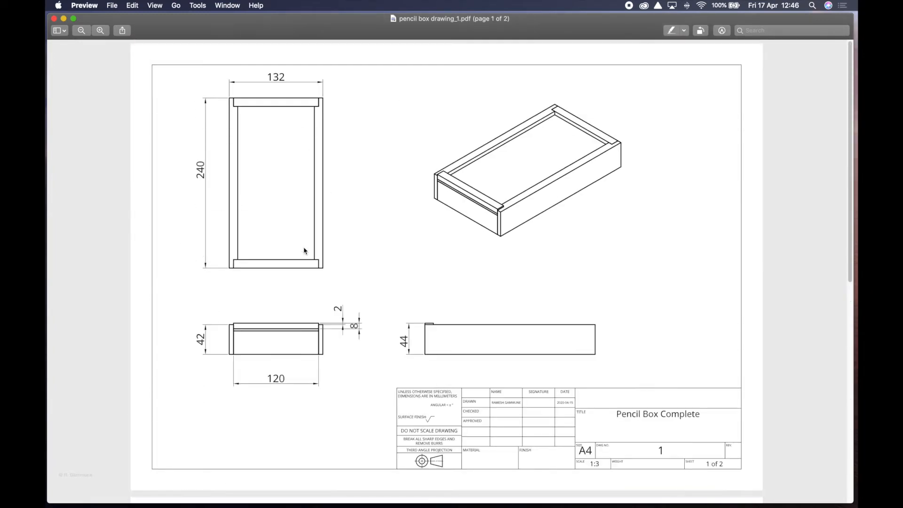
{"action": "key", "text": "ctrl+Up"}
{"action": "left_click", "coordinate": [506, 32]}
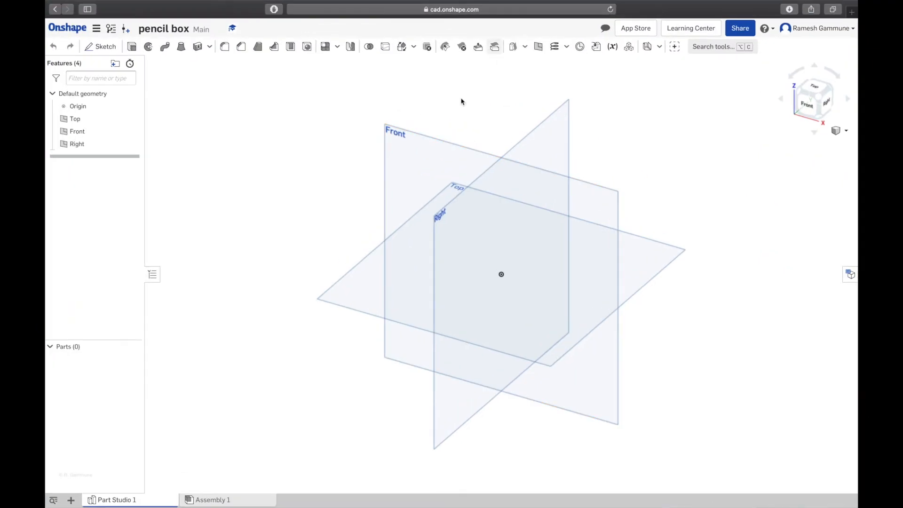
Hide the Front and Top planes so that only the Right plane is shown.
{"action": "key", "text": "shift+1"}
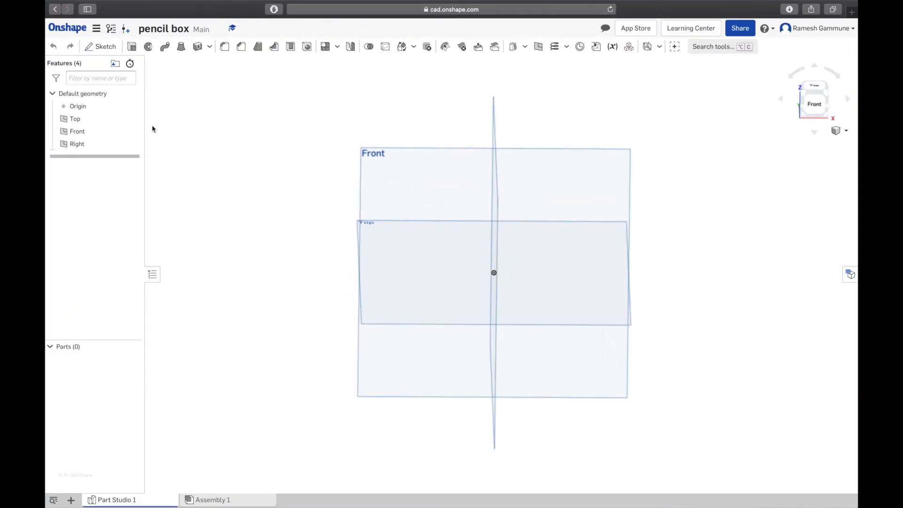
{"action": "left_click", "coordinate": [132, 131]}
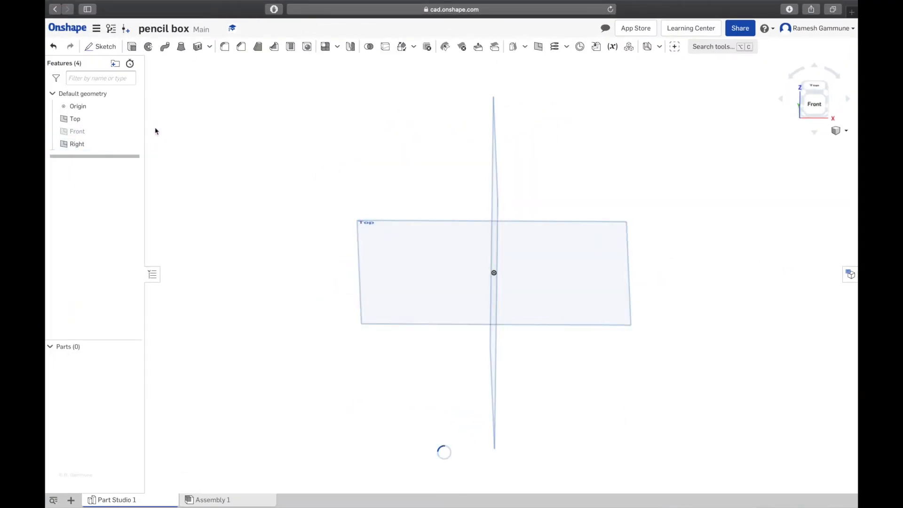
{"action": "left_click", "coordinate": [133, 118]}
{"action": "right_click_drag", "start_coordinate": [235, 139], "coordinate": [278, 135]}
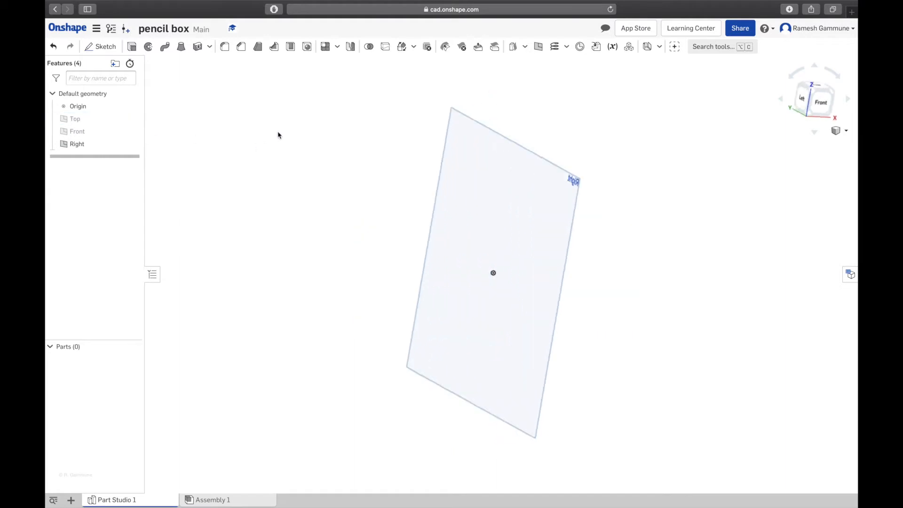
{"action": "key", "text": "shift+4"}
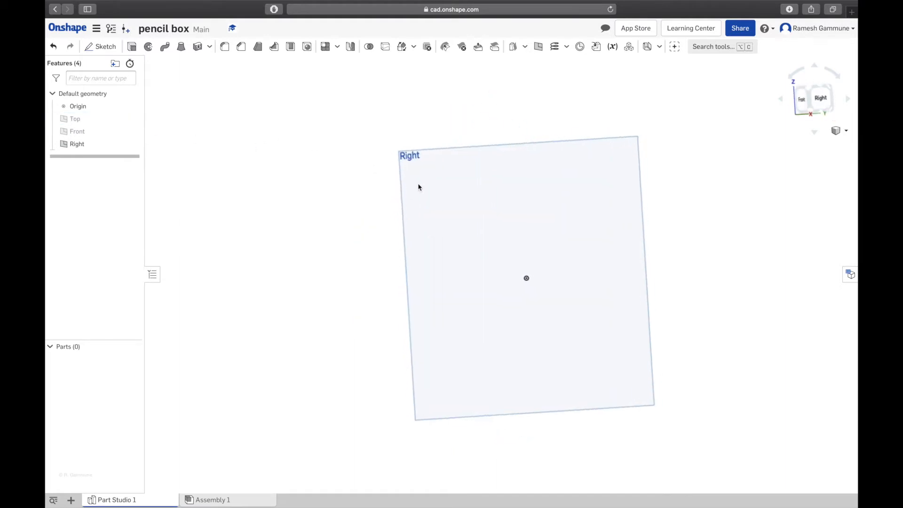
{"action": "right_click_drag", "start_coordinate": [417, 187], "coordinate": [442, 193]}
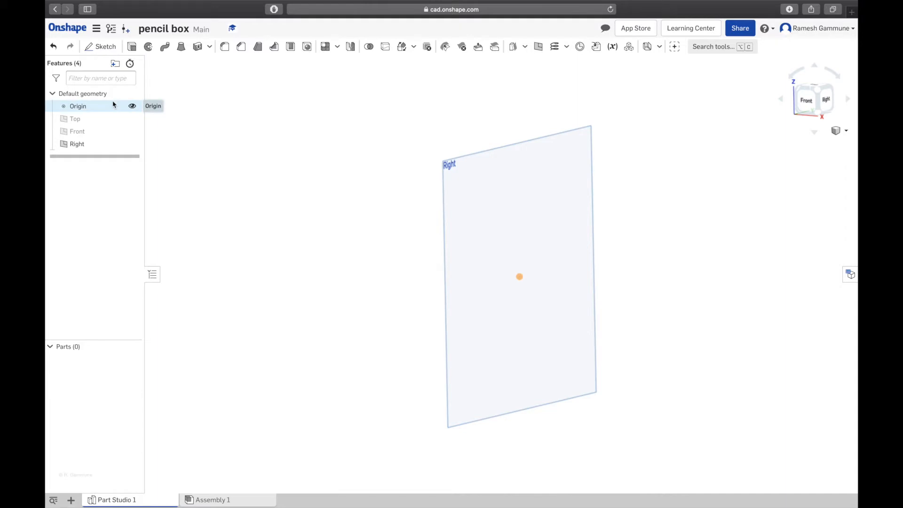
{"action": "right_click_drag", "start_coordinate": [514, 146], "coordinate": [323, 179]}
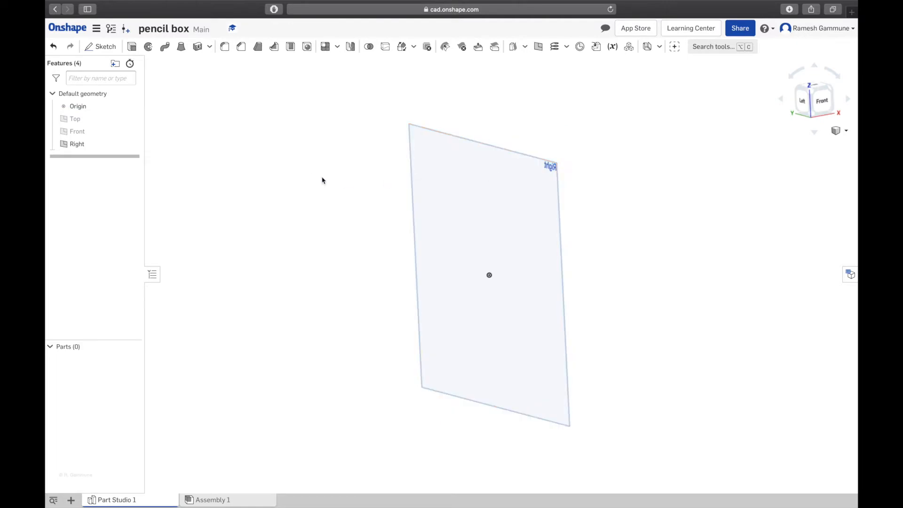
{"action": "right_click_drag", "start_coordinate": [371, 155], "coordinate": [407, 222]}
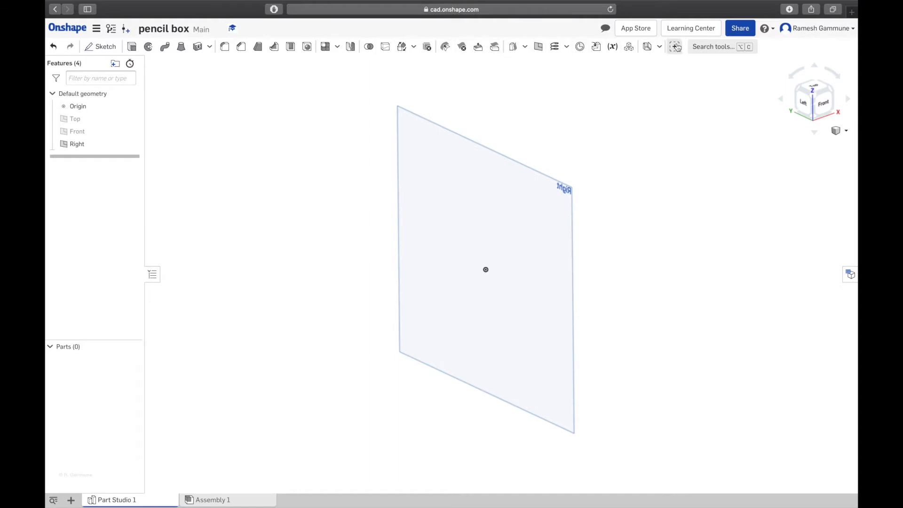
Create a plane offset 66 mm from the Right plane, with the direction flipped towards the left side of the box.
{"action": "left_click", "coordinate": [538, 47]}
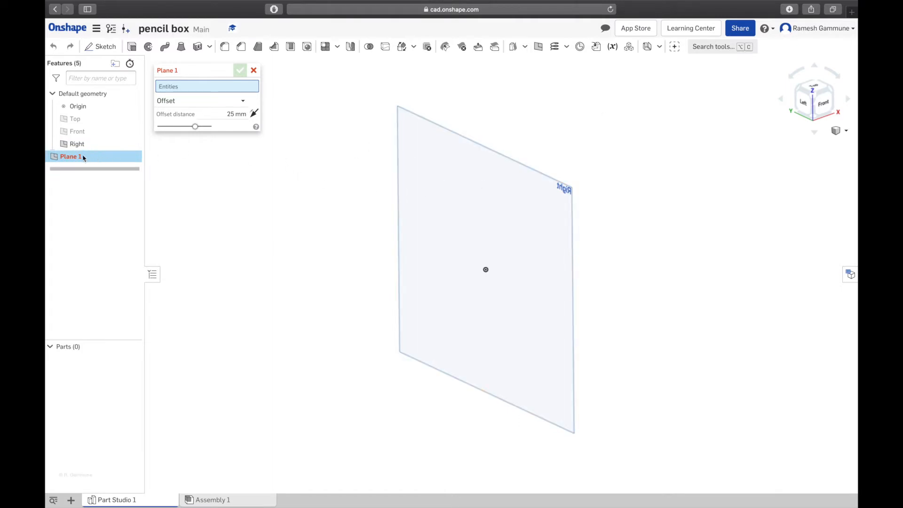
{"action": "mouse_move", "coordinate": [70, 157]}
{"action": "mouse_move", "coordinate": [194, 89]}
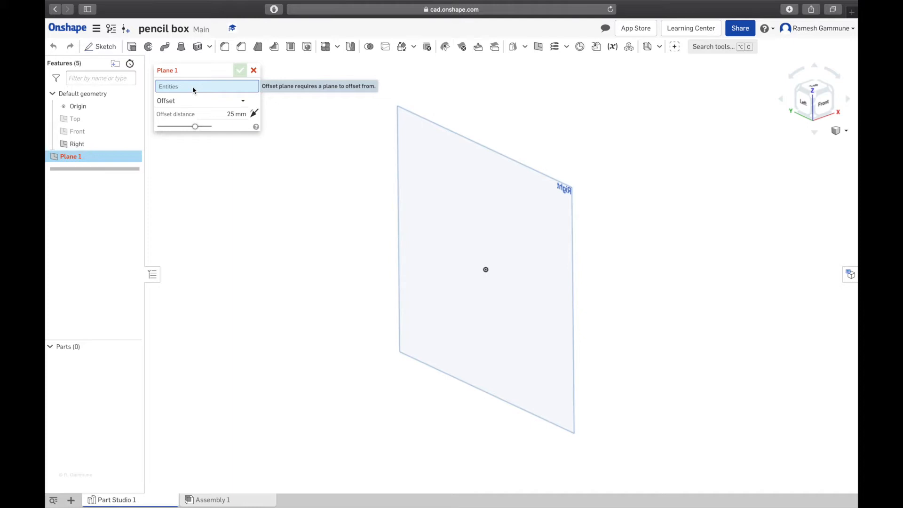
{"action": "left_click", "coordinate": [397, 155]}
{"action": "right_click_drag", "start_coordinate": [360, 208], "coordinate": [337, 205]}
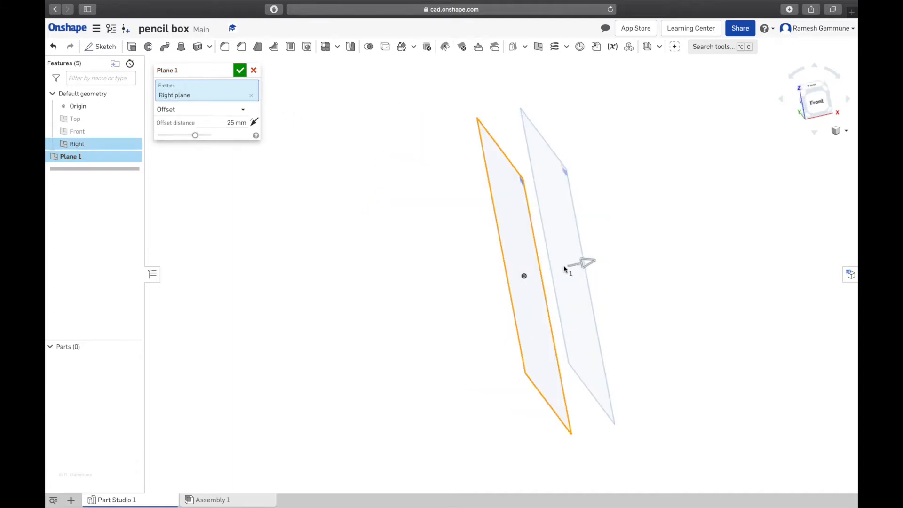
{"action": "right_click_drag", "start_coordinate": [534, 284], "coordinate": [522, 294]}
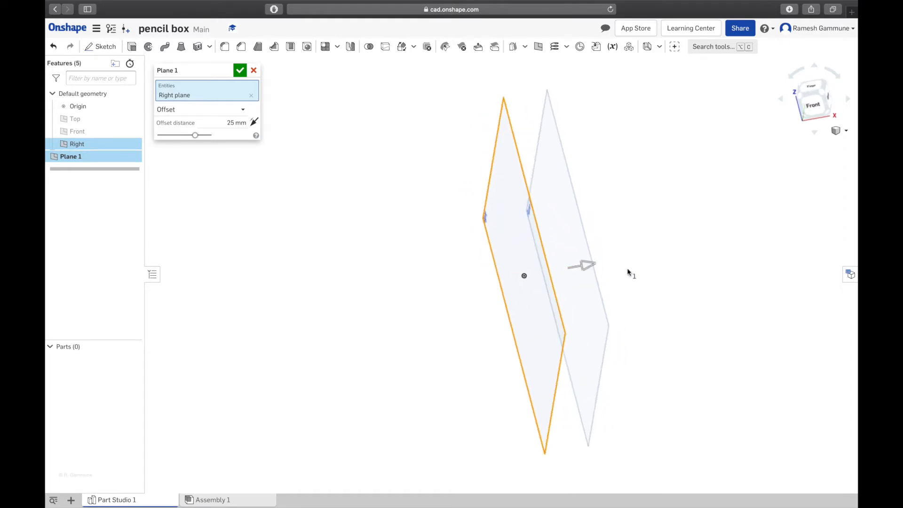
{"action": "right_click_drag", "start_coordinate": [618, 277], "coordinate": [578, 258]}
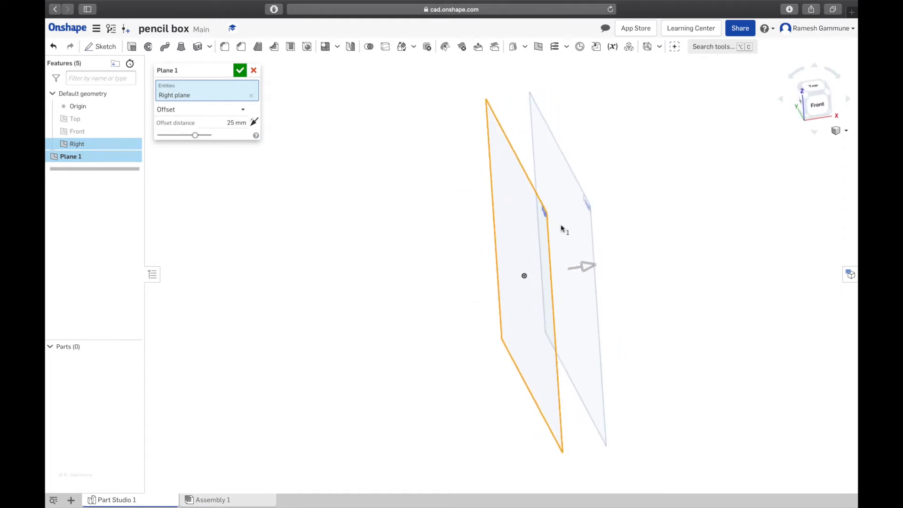
{"action": "left_click", "coordinate": [254, 122]}
{"action": "left_click", "coordinate": [250, 121]}
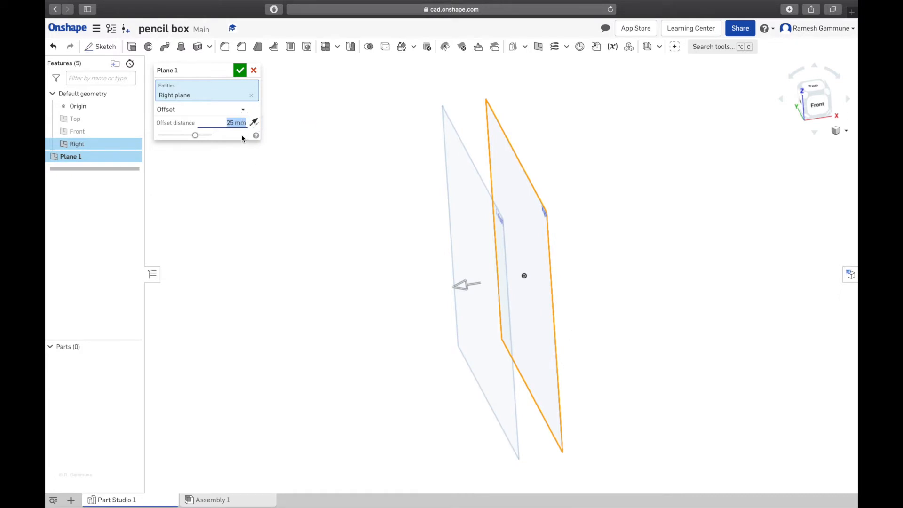
{"action": "type", "text": "66"}
{"action": "key", "text": "Return"}
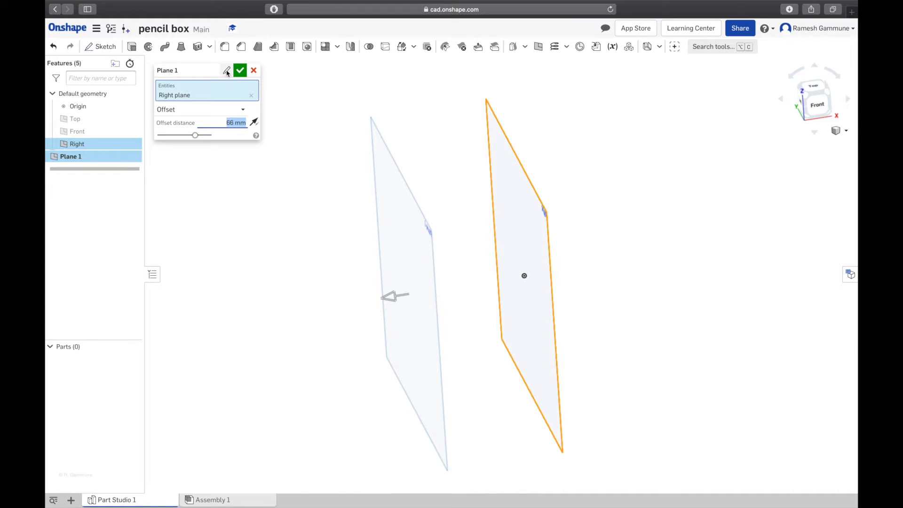
Name the new offset plane "left offset" and accept it.
{"action": "left_click", "coordinate": [226, 71]}
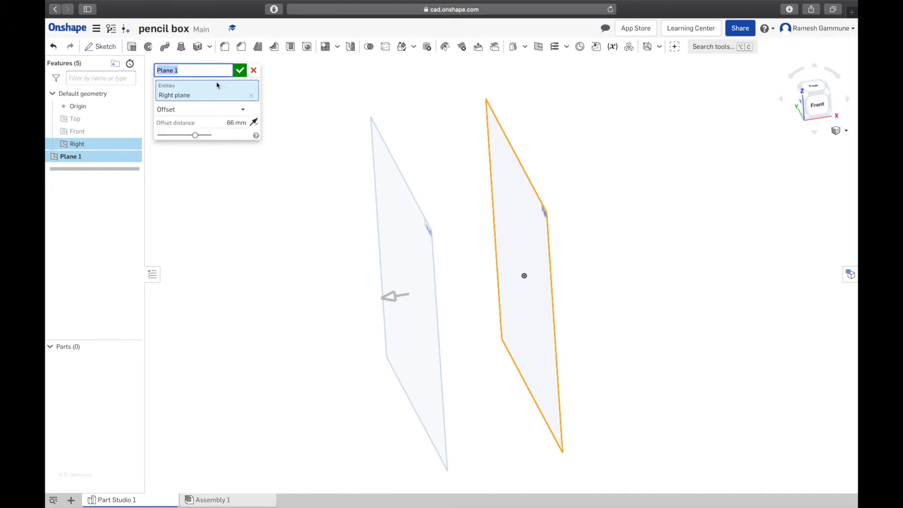
{"action": "type", "text": "L"}
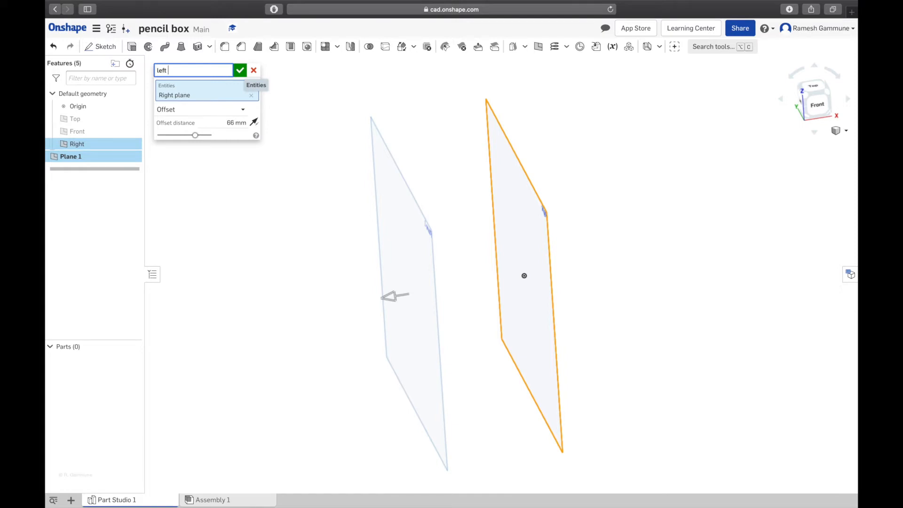
{"action": "type", "text": "eft offset"}
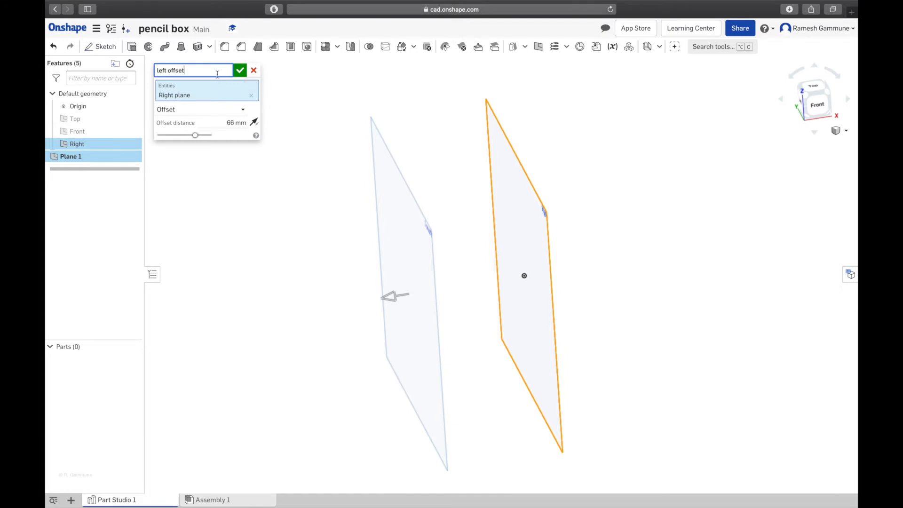
{"action": "left_click", "coordinate": [239, 70]}
Hide the Right plane so that only the left offset plane is shown.
{"action": "right_click_drag", "start_coordinate": [249, 211], "coordinate": [286, 191]}
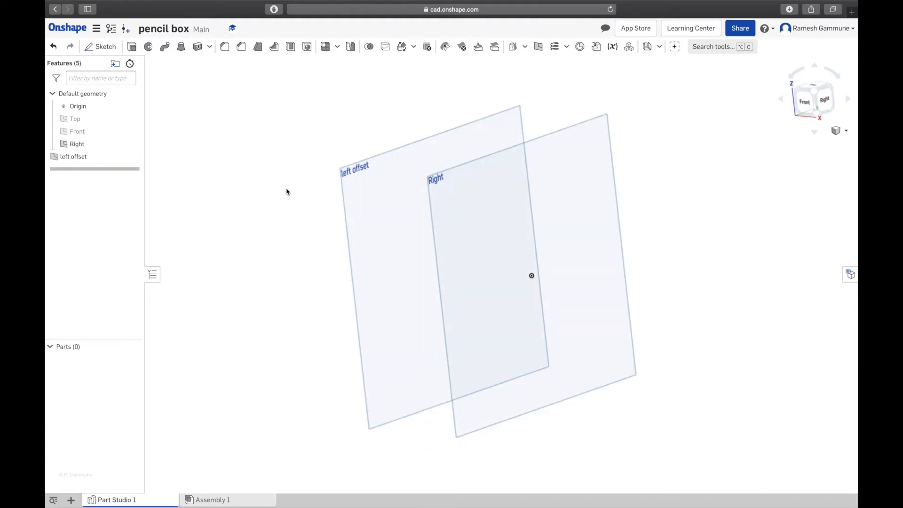
{"action": "left_click", "coordinate": [571, 167]}
{"action": "left_click", "coordinate": [284, 190]}
{"action": "left_click", "coordinate": [133, 143]}
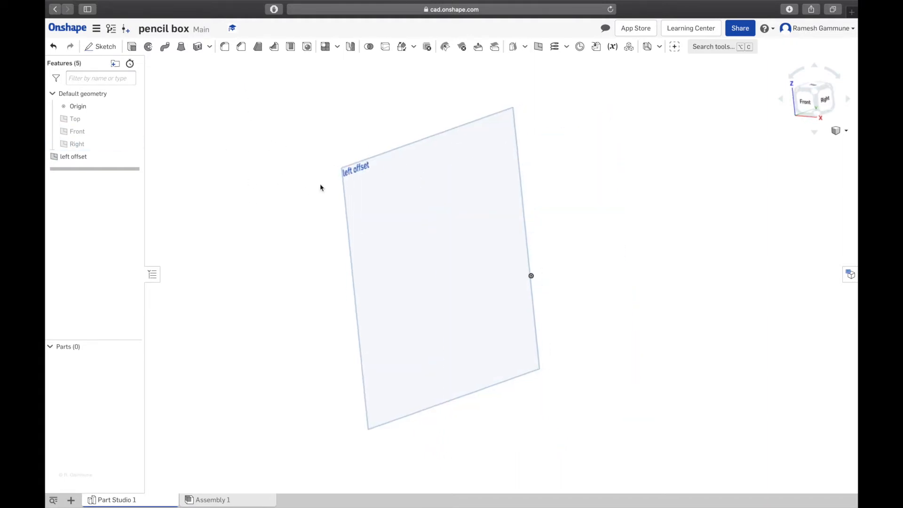
{"action": "right_click_drag", "start_coordinate": [272, 230], "coordinate": [342, 210]}
Examine the side part's dimensions on page 2 of the Preview drawing, then return to the Onshape model in Safari.
{"action": "key", "text": "ctrl+Up"}
{"action": "left_click", "coordinate": [301, 322]}
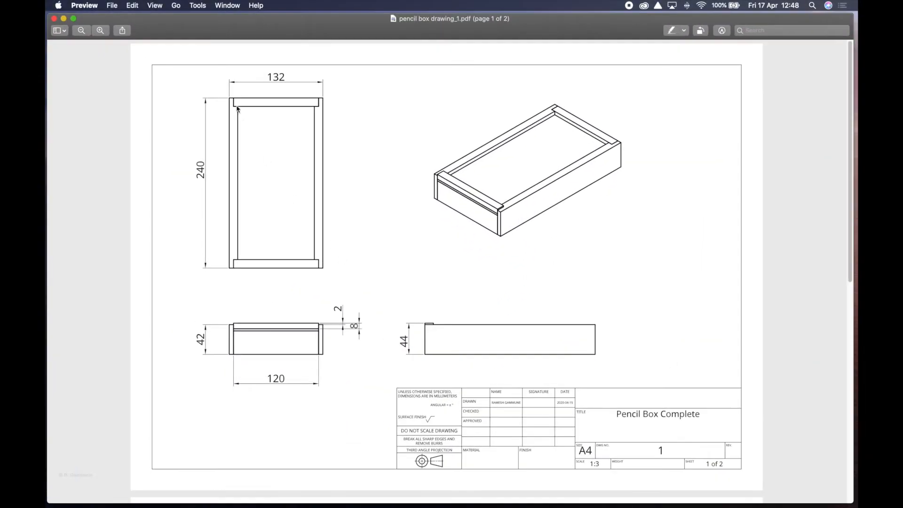
{"action": "scroll", "coordinate": [237, 277], "scroll_direction": "down", "scroll_amount": 10}
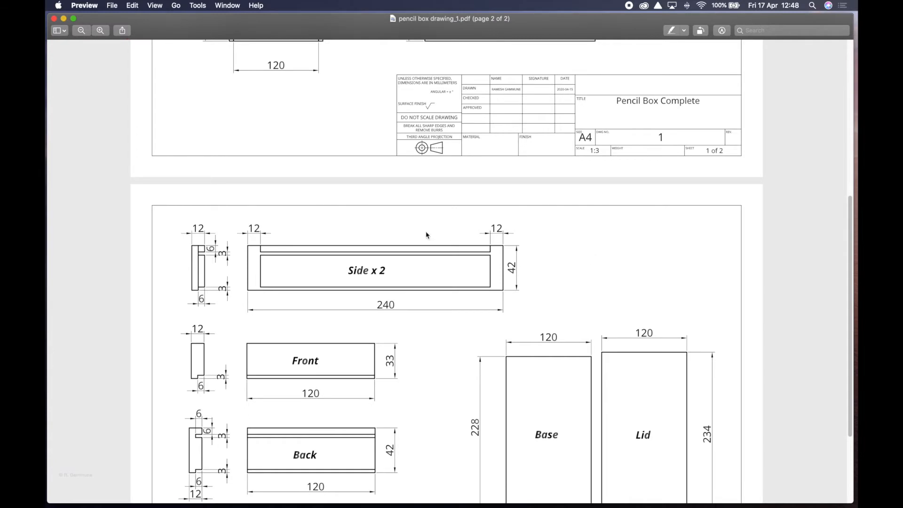
{"action": "scroll", "coordinate": [306, 302], "scroll_direction": "up", "scroll_amount": 3}
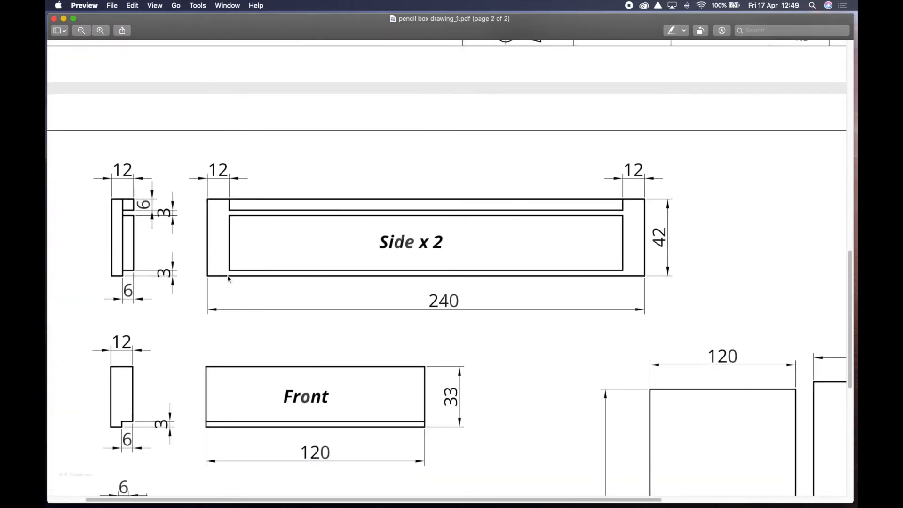
{"action": "key", "text": "ctrl+Up"}
{"action": "left_click", "coordinate": [503, 30]}
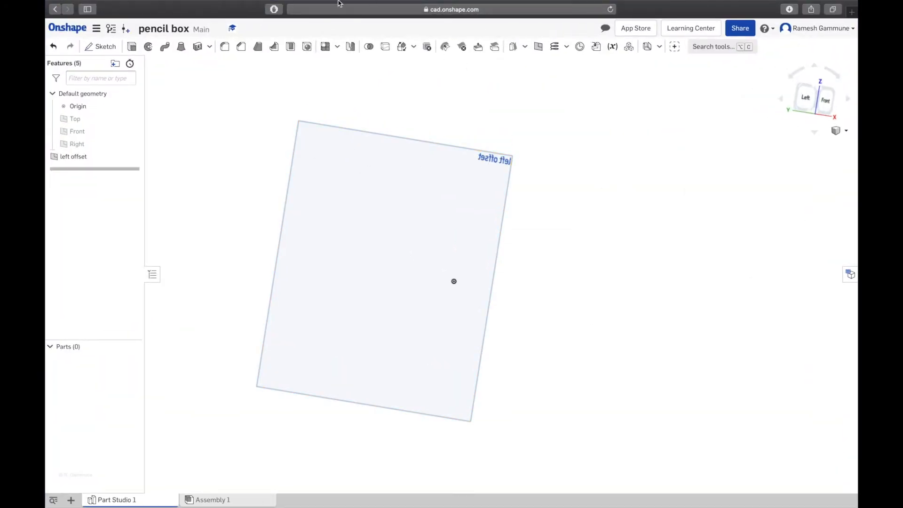
Start a sketch on the left offset plane and view it normal to the sketch plane.
{"action": "left_click", "coordinate": [100, 46]}
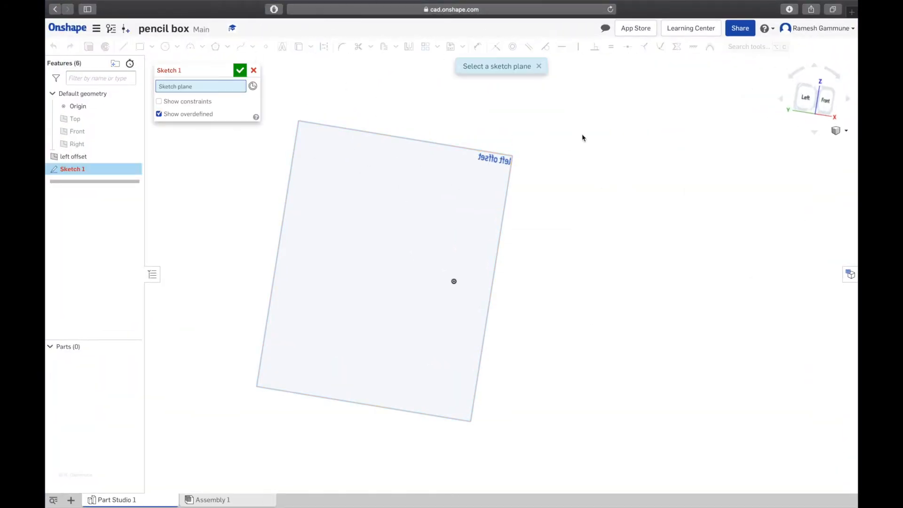
{"action": "right_click_drag", "start_coordinate": [582, 137], "coordinate": [555, 141]}
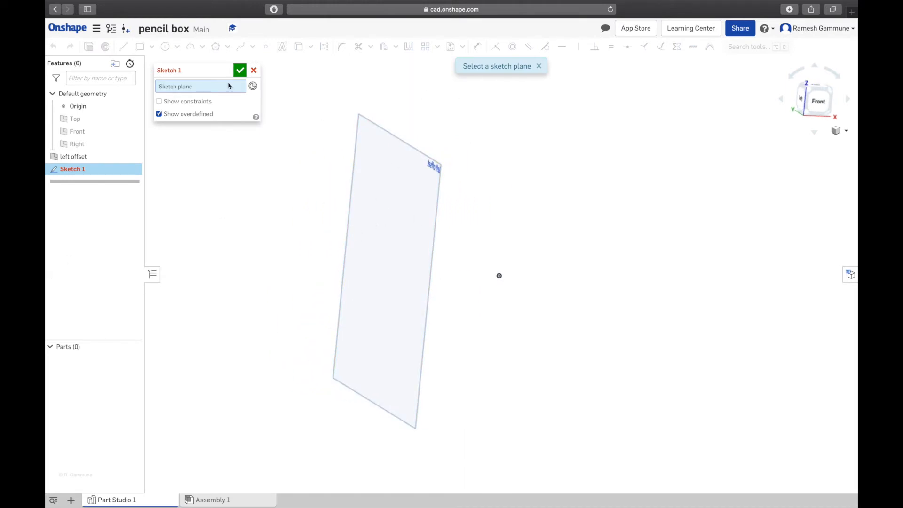
{"action": "left_click", "coordinate": [383, 206]}
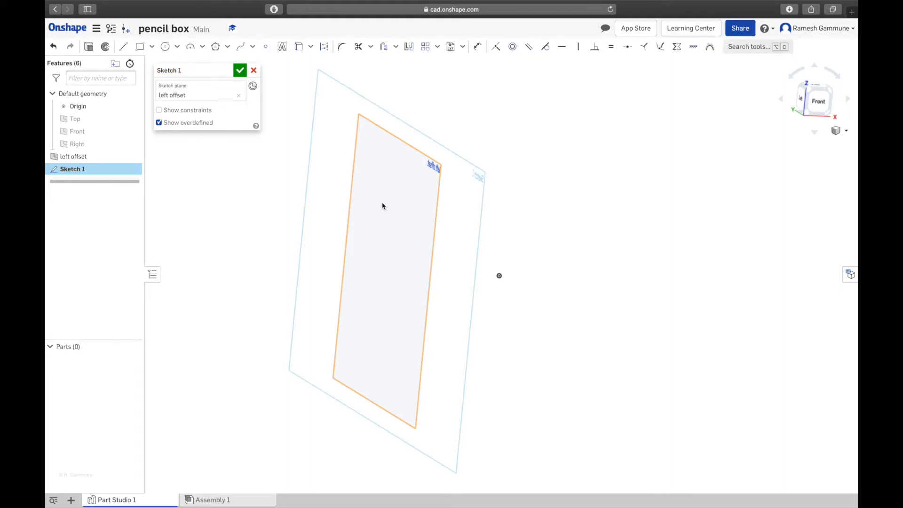
{"action": "right_click_drag", "start_coordinate": [290, 206], "coordinate": [297, 207]}
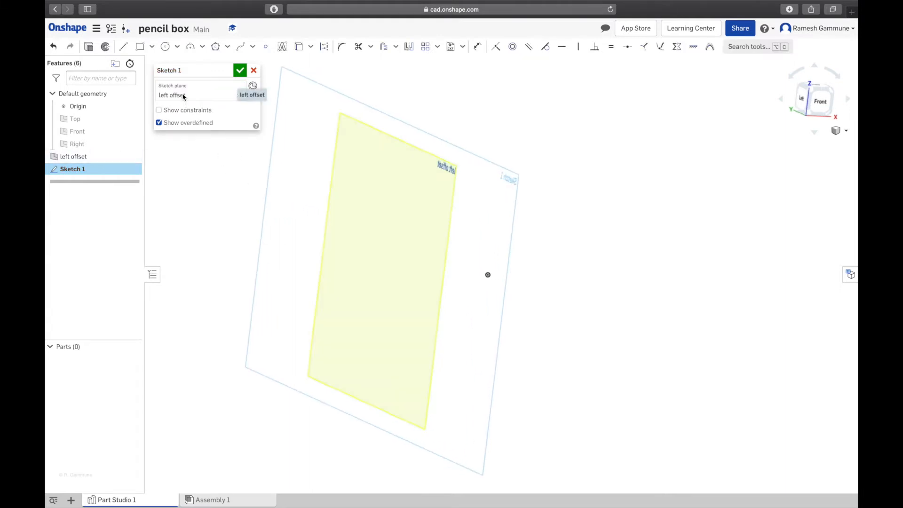
{"action": "right_click", "coordinate": [261, 234]}
{"action": "left_click", "coordinate": [305, 301]}
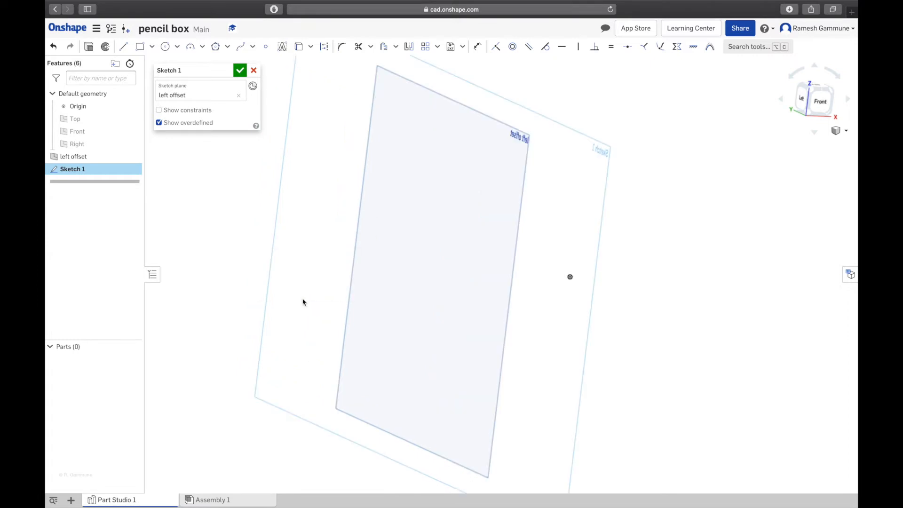
{"action": "right_click", "coordinate": [208, 278]}
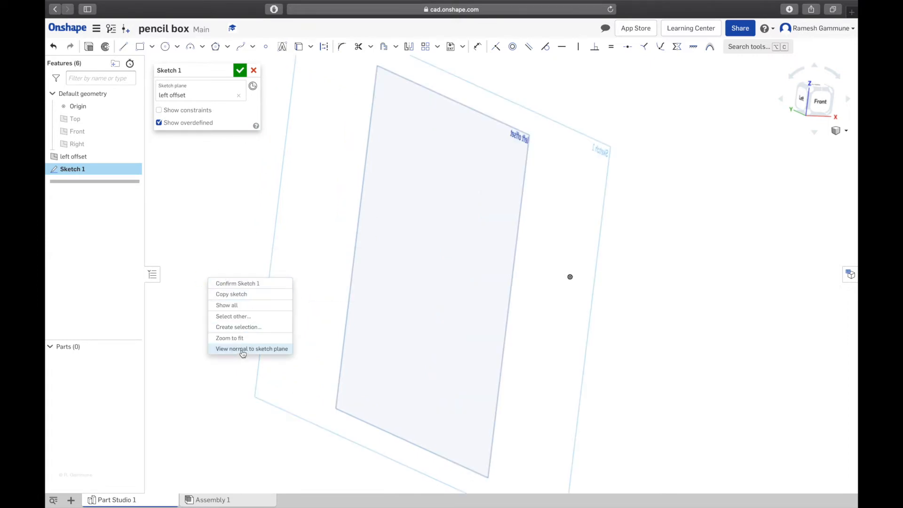
{"action": "left_click", "coordinate": [243, 350]}
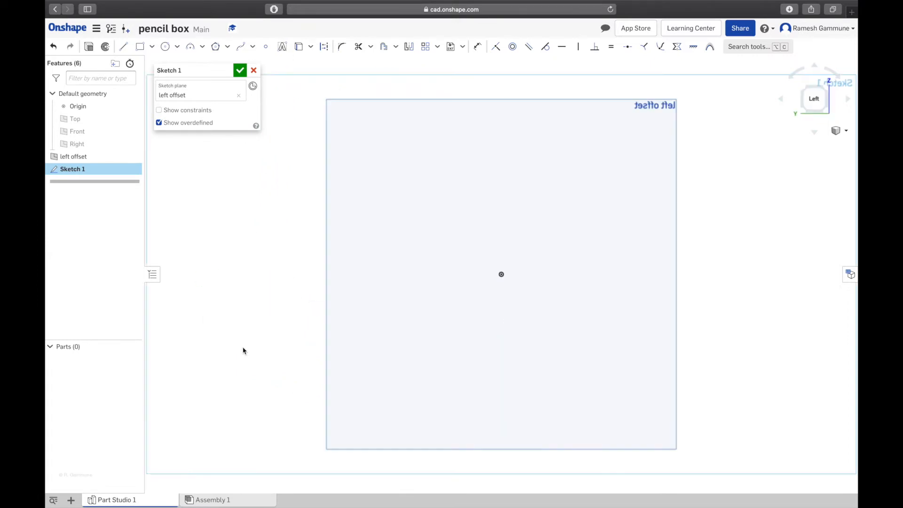
Sketch a center point rectangle about 168 mm by 50 mm, centred on the origin.
{"action": "left_click", "coordinate": [152, 46]}
{"action": "left_click", "coordinate": [160, 78]}
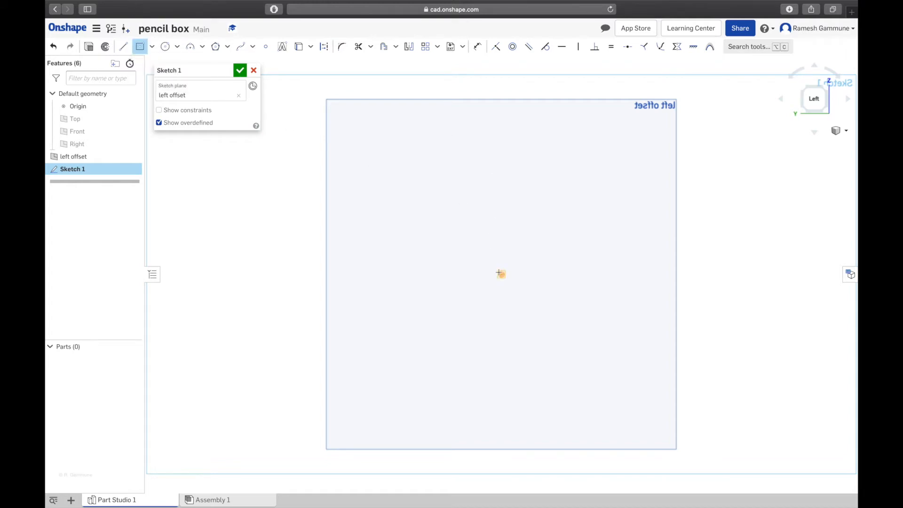
{"action": "left_click", "coordinate": [501, 275]}
{"action": "left_click", "coordinate": [646, 335]}
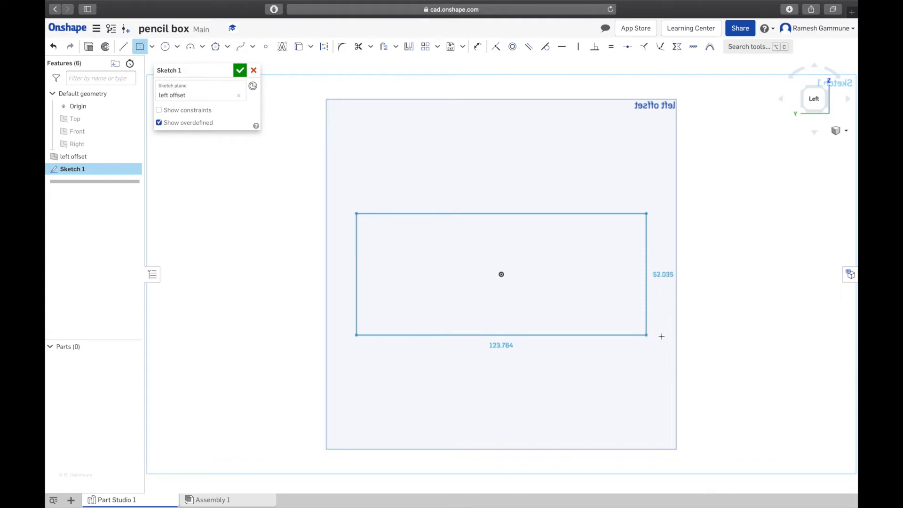
{"action": "left_click", "coordinate": [697, 333]}
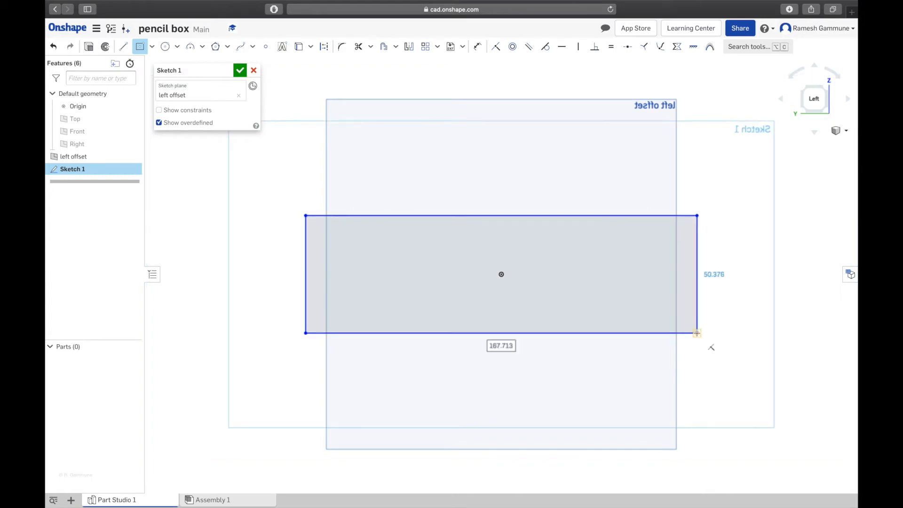
{"action": "key", "text": "Escape"}
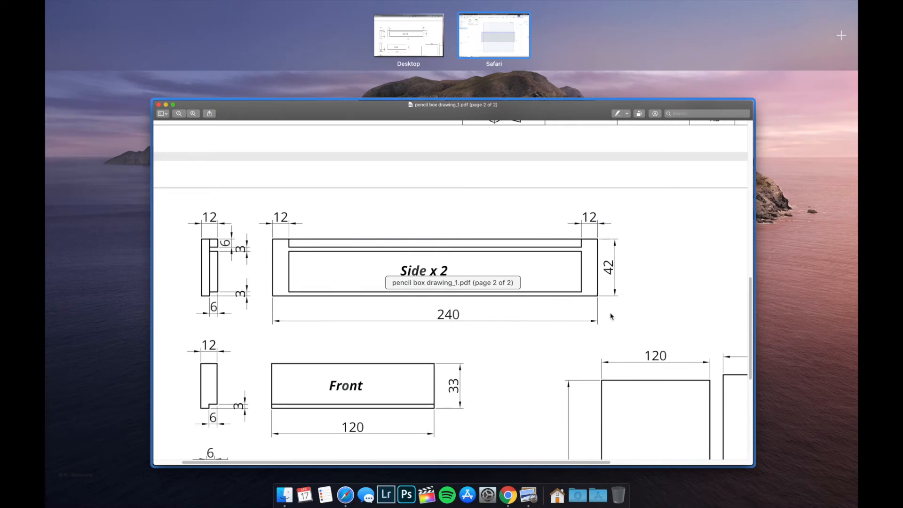
Return to the Onshape sketch and dimension the rectangle's length as 240 mm.
{"action": "left_click", "coordinate": [495, 36]}
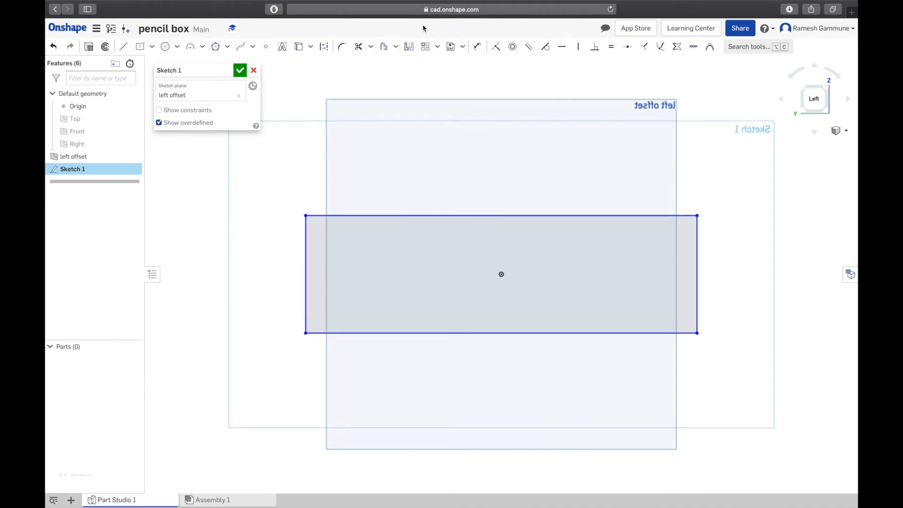
{"action": "key", "text": "u"}
{"action": "left_click", "coordinate": [493, 332]}
{"action": "left_click", "coordinate": [500, 386]}
{"action": "type", "text": "240"}
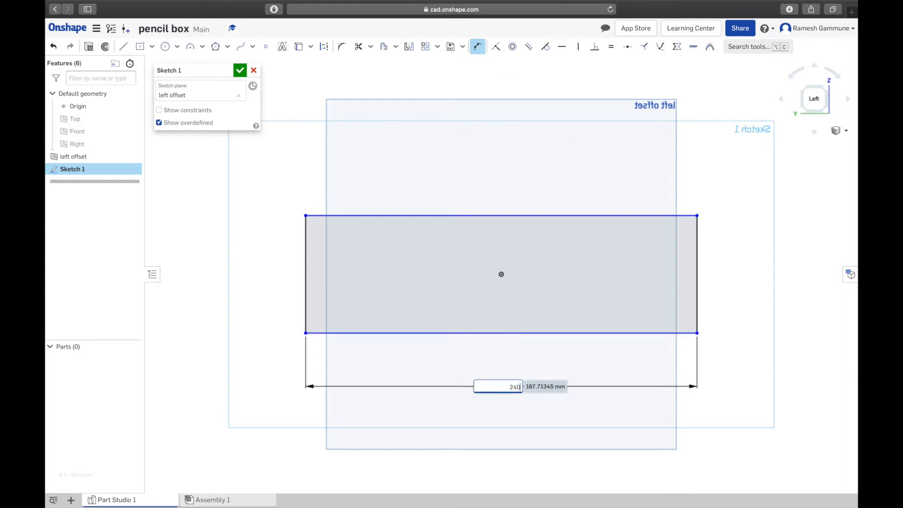
{"action": "key", "text": "Return"}
{"action": "scroll", "coordinate": [696, 345], "scroll_direction": "up", "scroll_amount": 2}
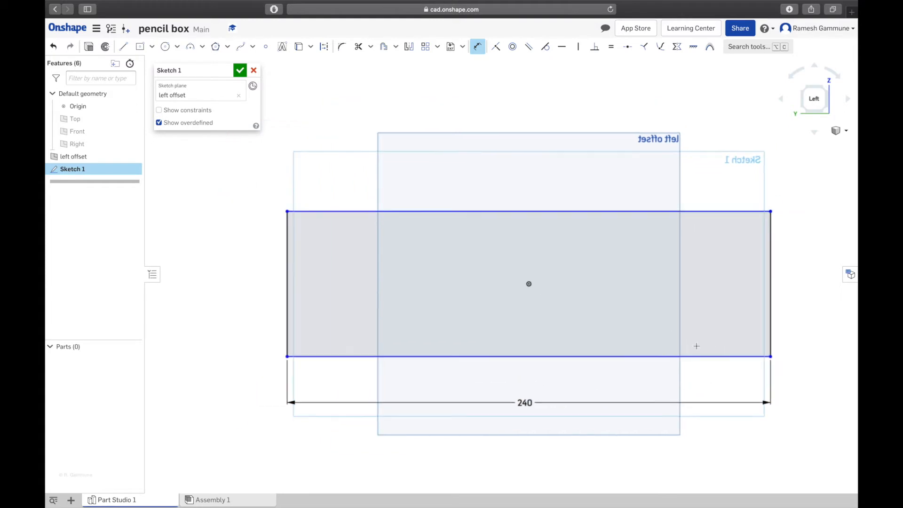
Dimension the rectangle's height as 42 mm and accept the sketch.
{"action": "left_click", "coordinate": [287, 274]}
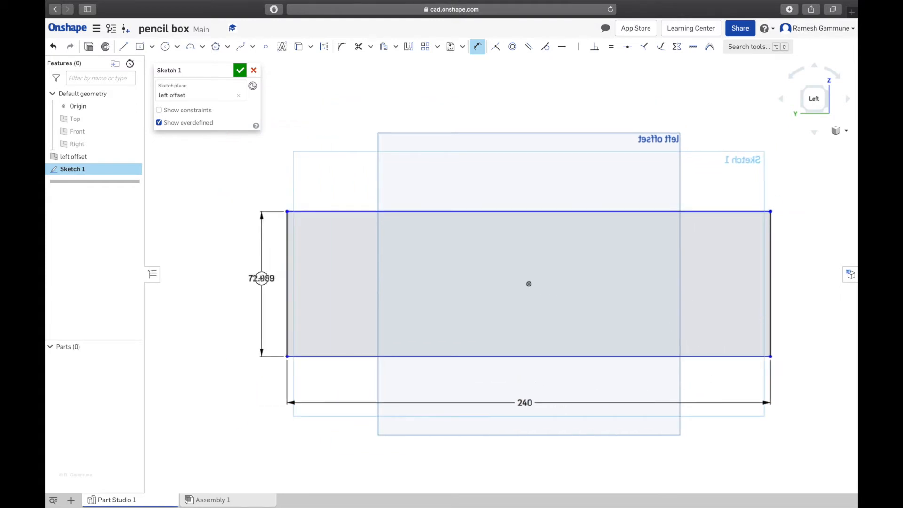
{"action": "left_click", "coordinate": [261, 278]}
{"action": "type", "text": "42"}
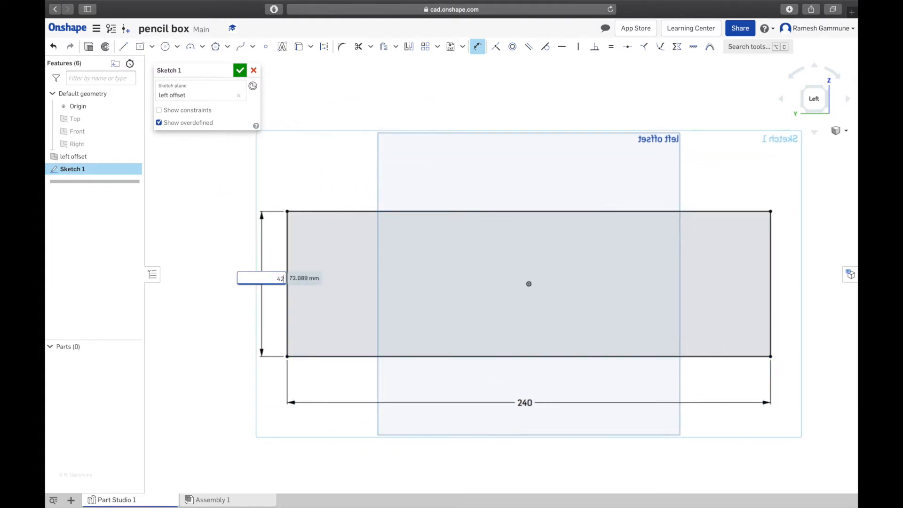
{"action": "key", "text": "Return"}
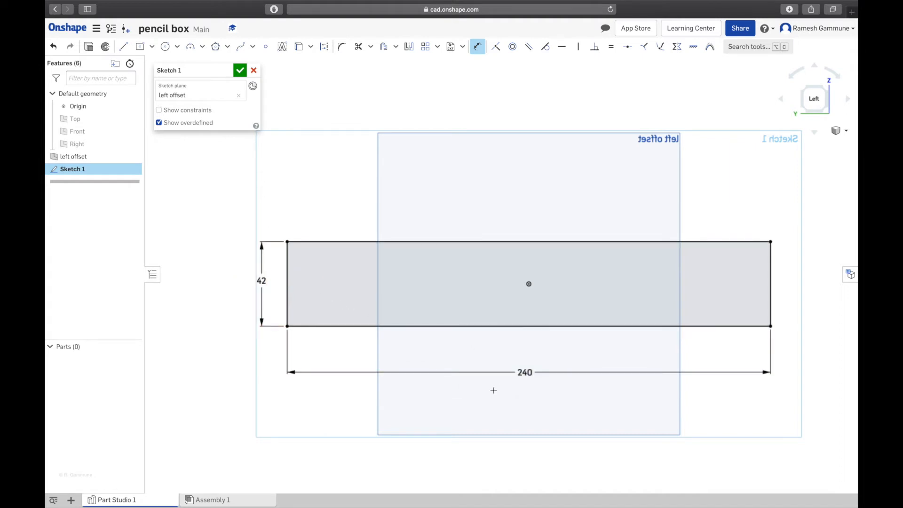
{"action": "left_click", "coordinate": [237, 72]}
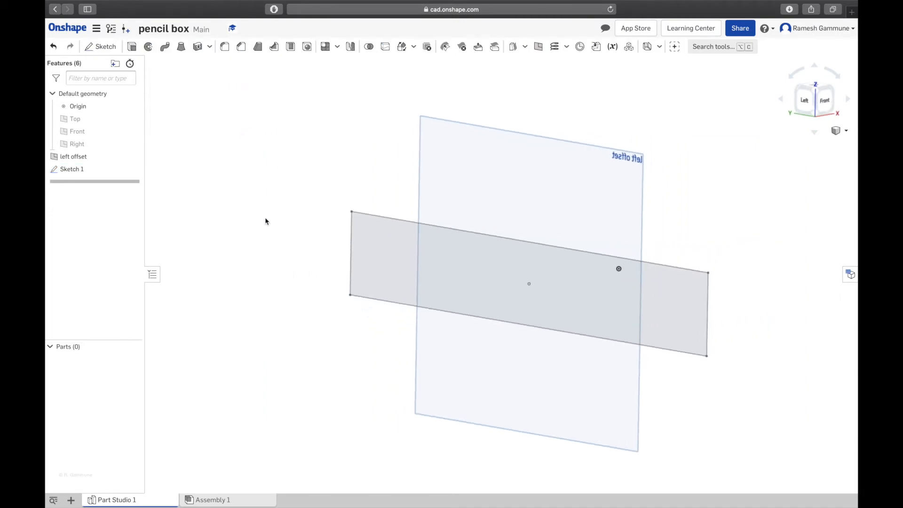
Check the side panel's thickness in the pencil box PDF drawing and return to the Onshape model.
{"action": "key", "text": "ctrl+Up"}
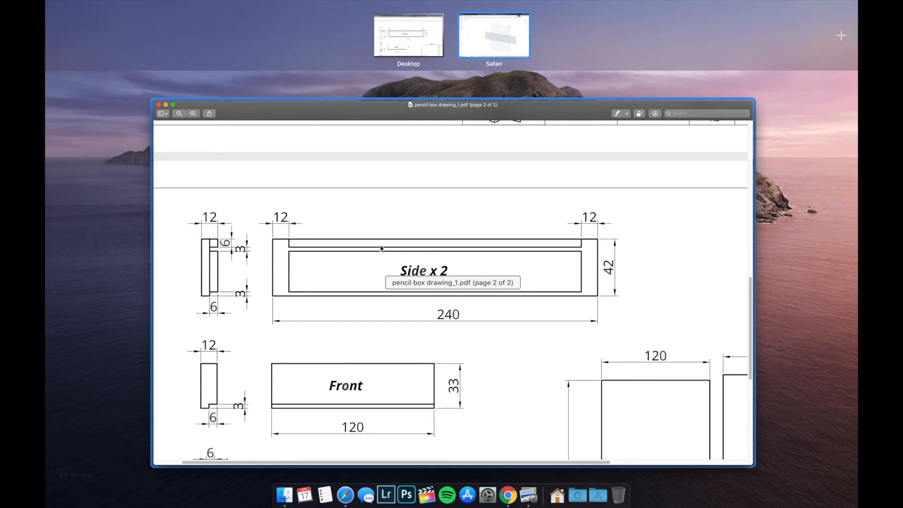
{"action": "left_click", "coordinate": [350, 206]}
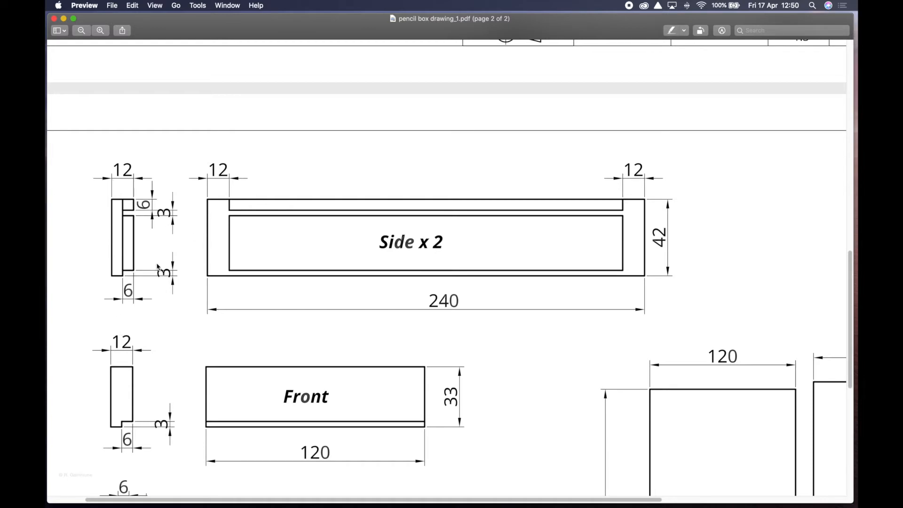
{"action": "key", "text": "ctrl+Up"}
{"action": "left_click", "coordinate": [494, 35]}
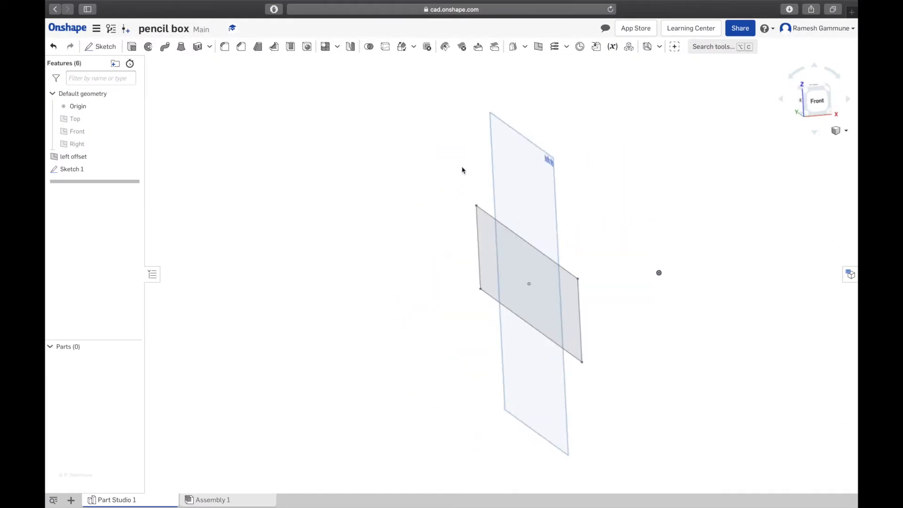
Extrude the side panel's rectangle sketch as a new solid with a blind depth of 12 mm.
{"action": "left_click", "coordinate": [133, 47]}
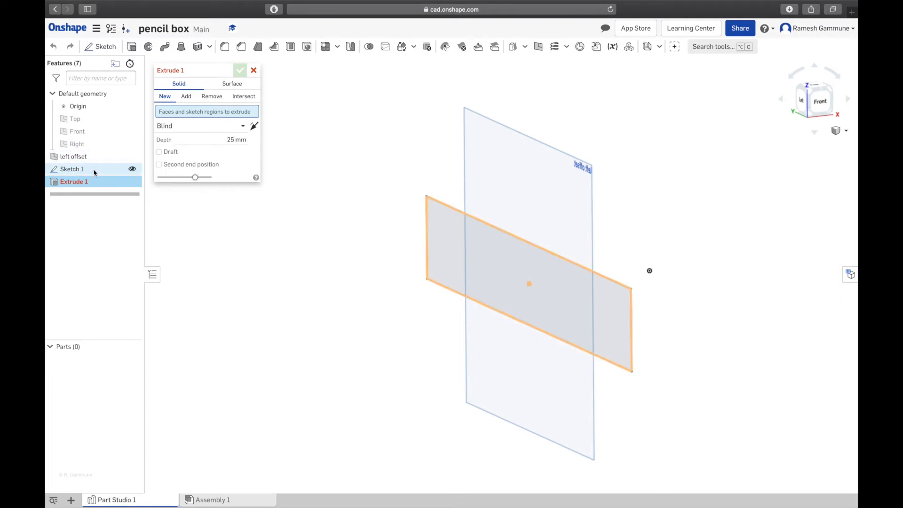
{"action": "mouse_move", "coordinate": [368, 173]}
{"action": "right_mouse_down"}
{"action": "mouse_move", "coordinate": [345, 167]}
{"action": "mouse_move", "coordinate": [350, 181]}
{"action": "right_mouse_up"}
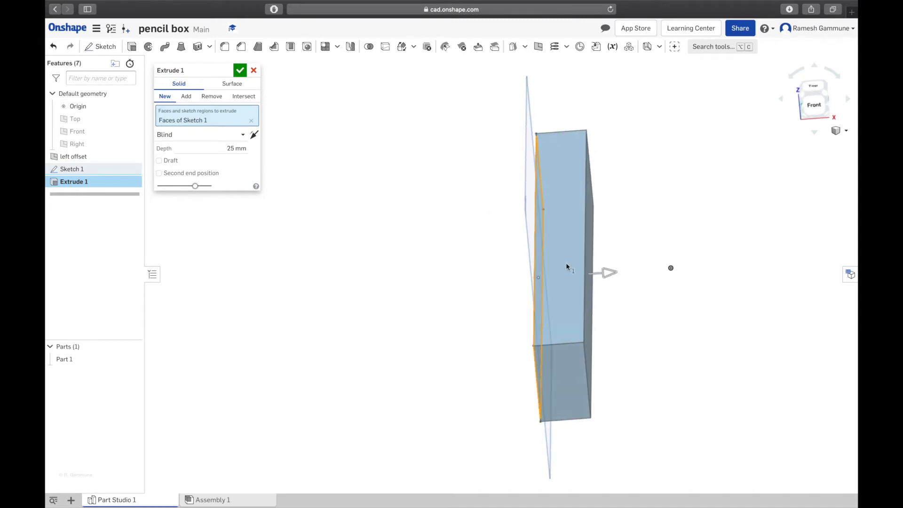
{"action": "left_click", "coordinate": [229, 147]}
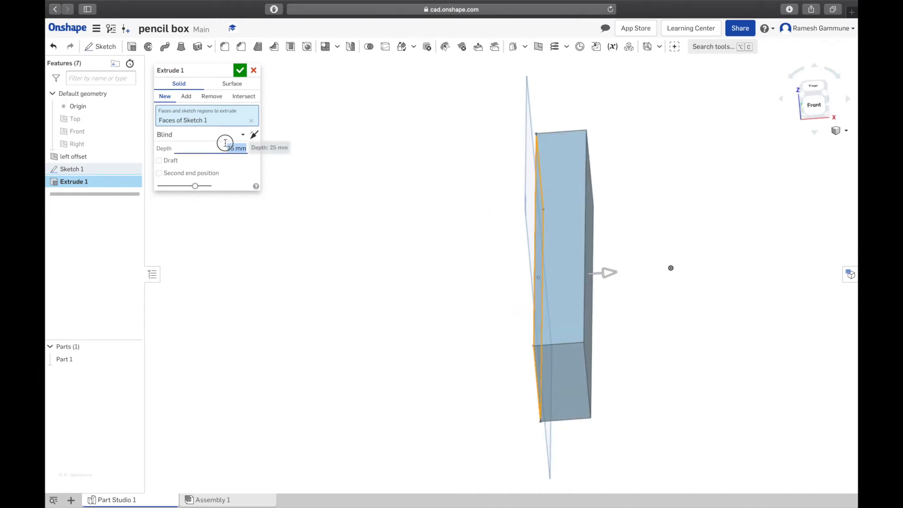
{"action": "left_click_drag", "start_coordinate": [228, 147], "coordinate": [251, 148]}
{"action": "left_click", "coordinate": [228, 147]}
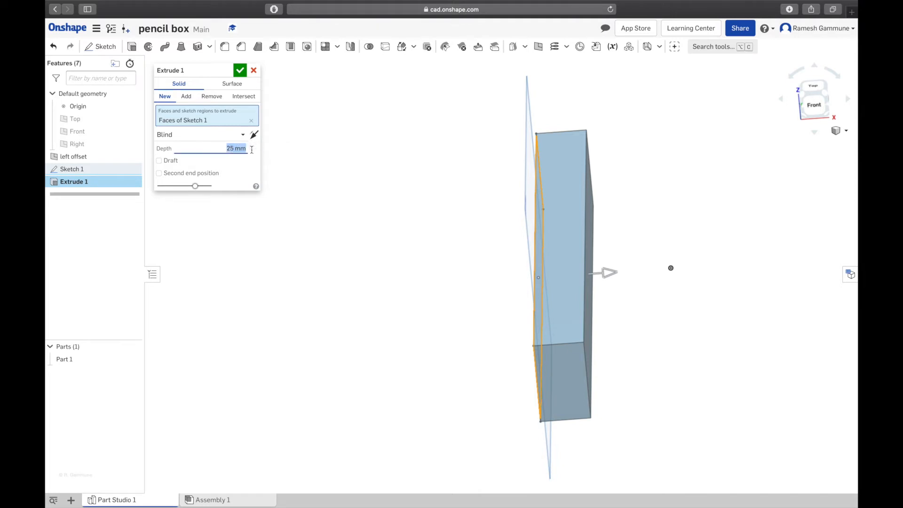
{"action": "type", "text": "12"}
{"action": "key", "text": "Return"}
{"action": "right_click_drag", "start_coordinate": [427, 226], "coordinate": [433, 209]}
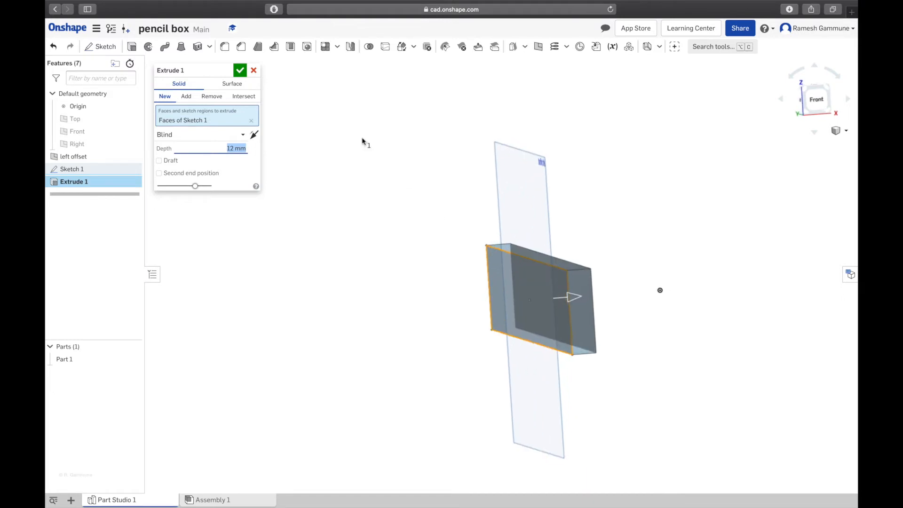
{"action": "mouse_move", "coordinate": [373, 213]}
{"action": "right_mouse_down"}
{"action": "mouse_move", "coordinate": [360, 213]}
{"action": "mouse_move", "coordinate": [376, 198]}
{"action": "right_mouse_up"}
{"action": "left_click", "coordinate": [239, 71]}
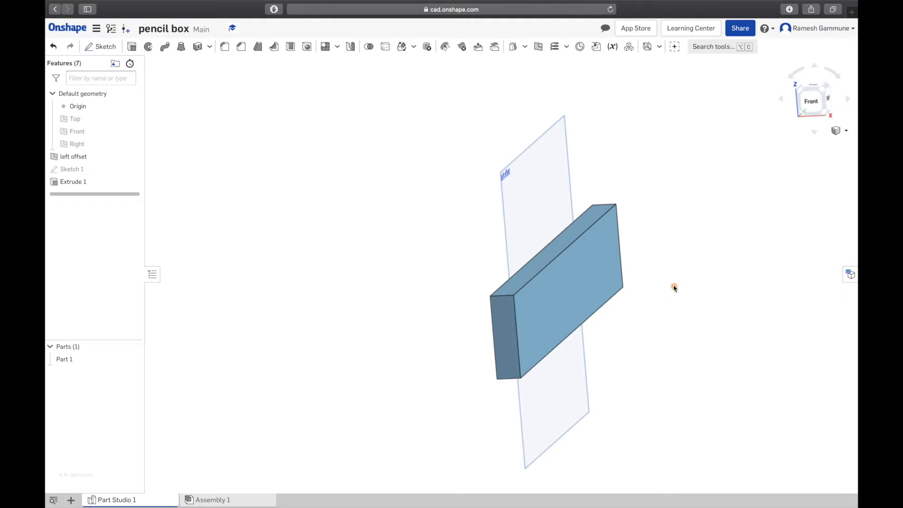
Hide the left offset plane so that only the extruded side panel is displayed.
{"action": "left_click", "coordinate": [545, 177]}
{"action": "right_click_drag", "start_coordinate": [545, 177], "coordinate": [394, 218]}
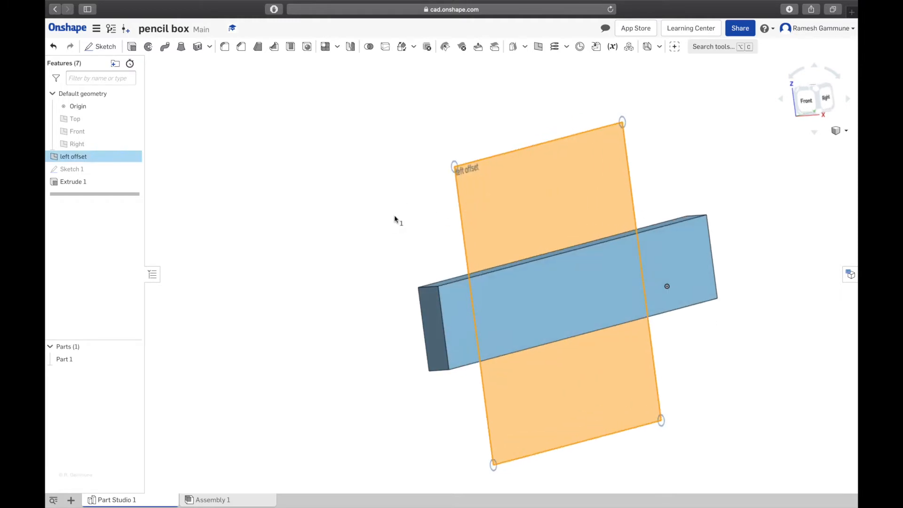
{"action": "left_click", "coordinate": [395, 218]}
{"action": "right_click", "coordinate": [520, 195]}
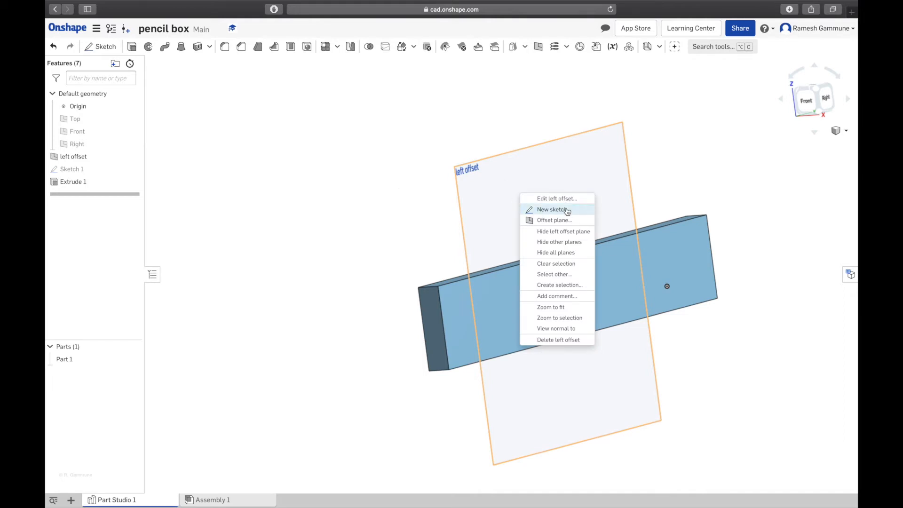
{"action": "left_click", "coordinate": [581, 232]}
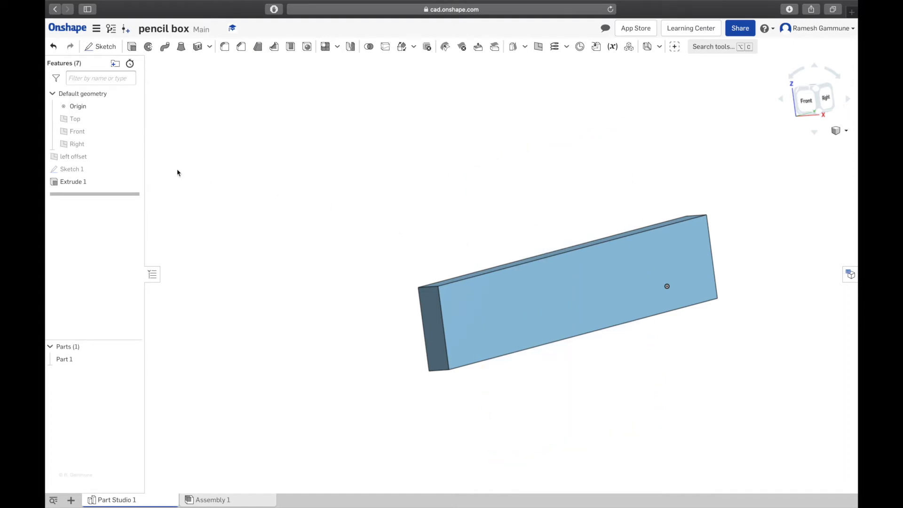
{"action": "left_click", "coordinate": [132, 156]}
{"action": "left_click", "coordinate": [132, 156]}
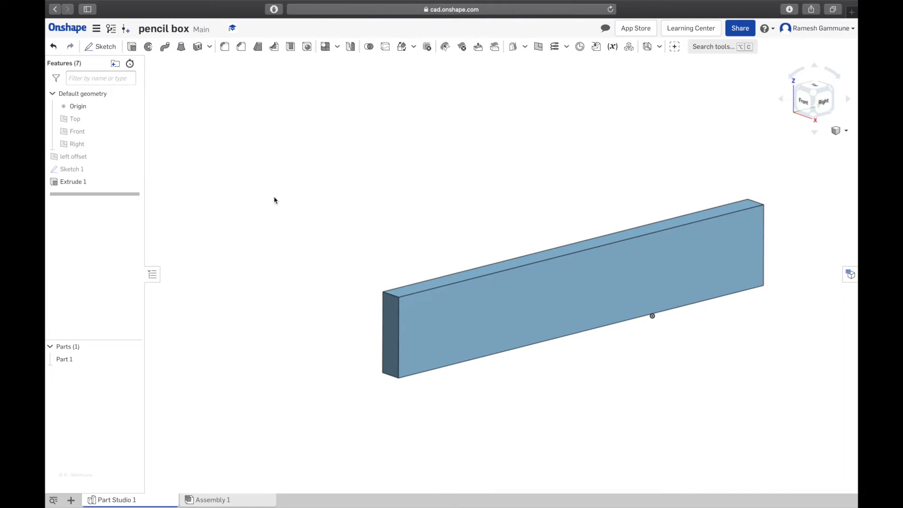
Check the side panel's groove and rebate dimensions in the PDF drawing and return to the Onshape model.
{"action": "key", "text": "ctrl+Up"}
{"action": "left_click", "coordinate": [303, 251]}
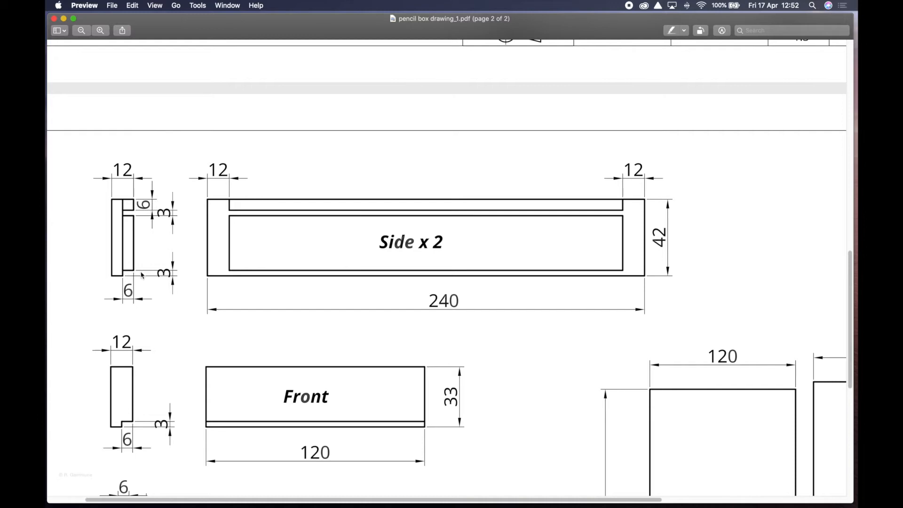
{"action": "key", "text": "ctrl+Up"}
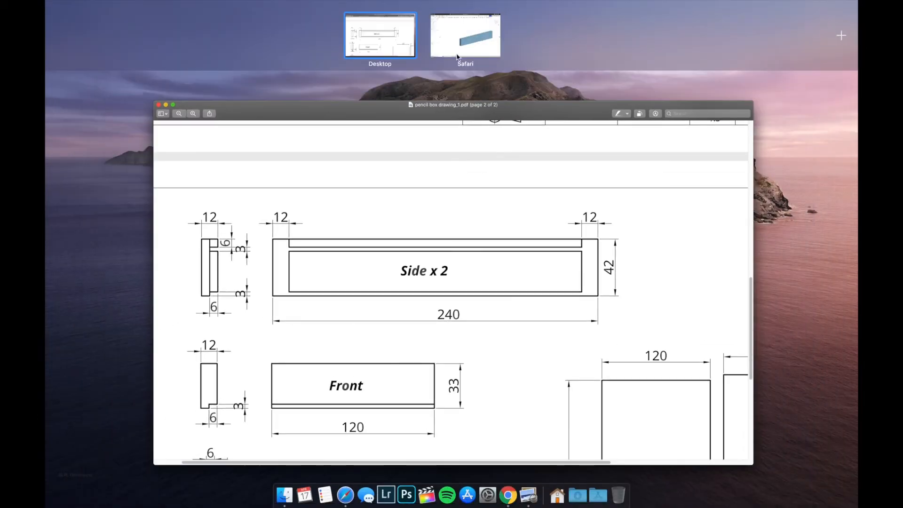
{"action": "left_click", "coordinate": [457, 43]}
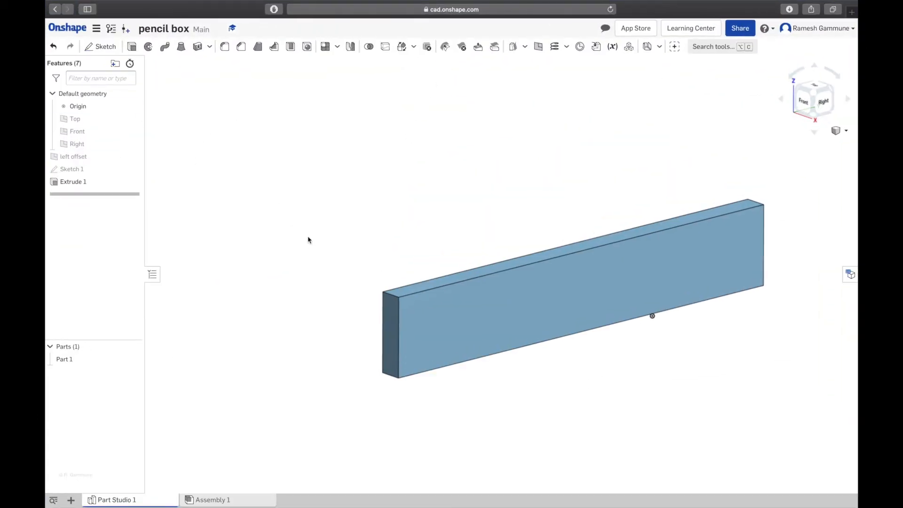
Start a new sketch on the side panel's narrow front end face and view it normal to the sketch plane.
{"action": "left_click", "coordinate": [100, 46]}
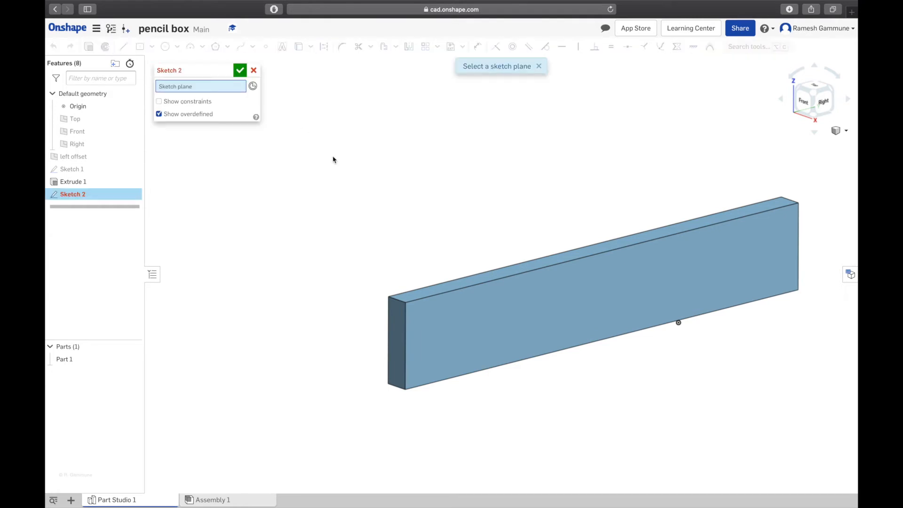
{"action": "key", "text": "shift+1"}
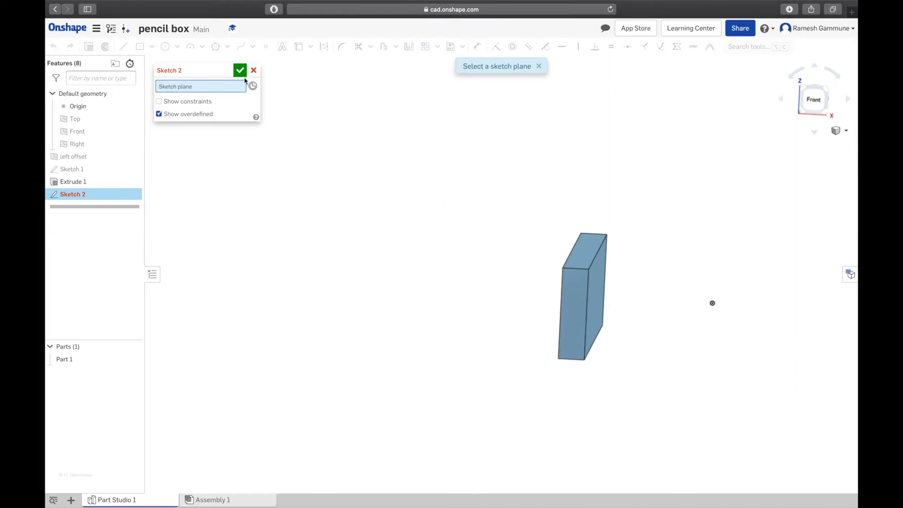
{"action": "left_click", "coordinate": [581, 283]}
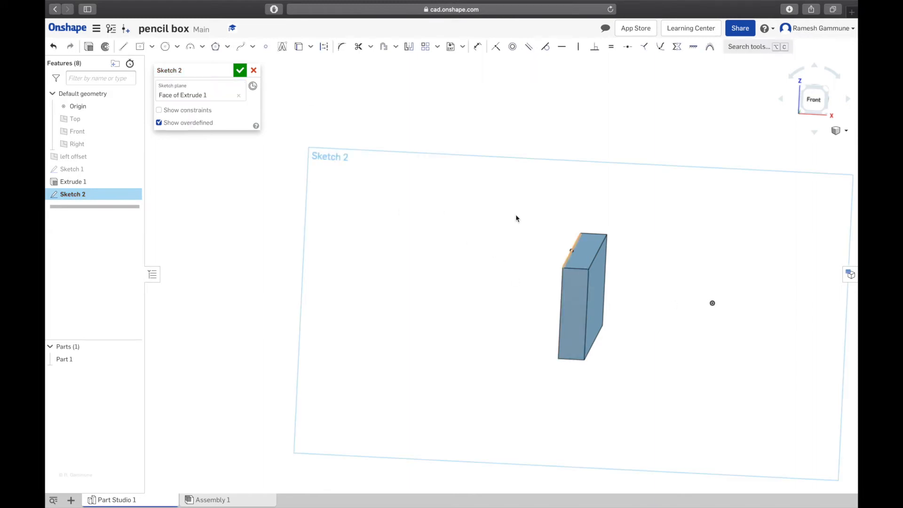
{"action": "right_click", "coordinate": [372, 281]}
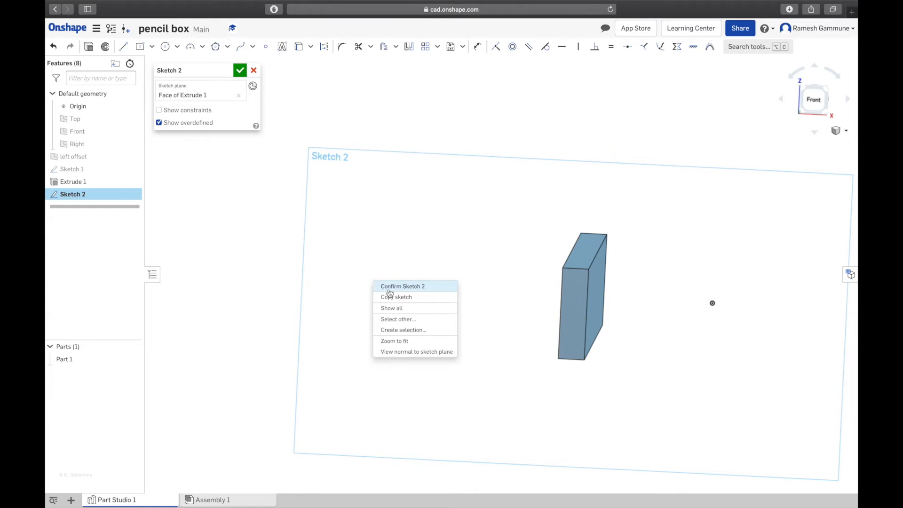
{"action": "left_click", "coordinate": [437, 353]}
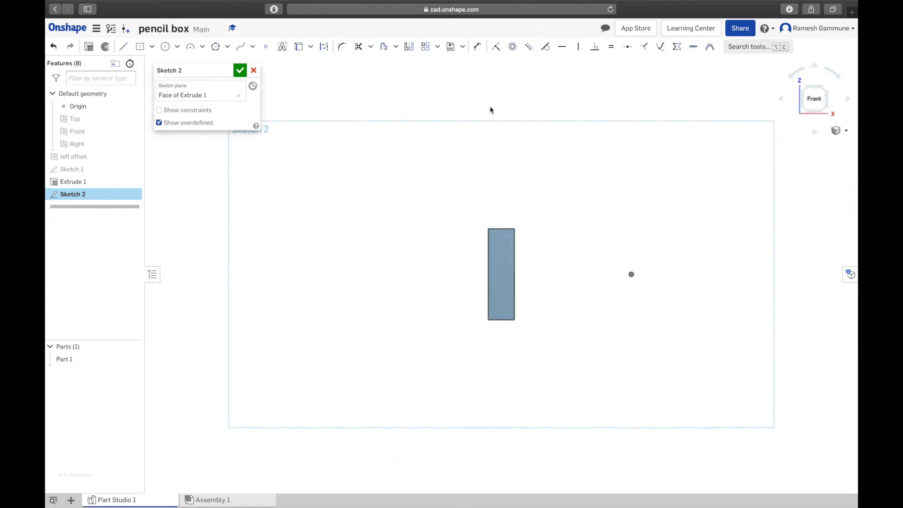
{"action": "scroll", "coordinate": [569, 275], "scroll_direction": "up", "scroll_amount": 3}
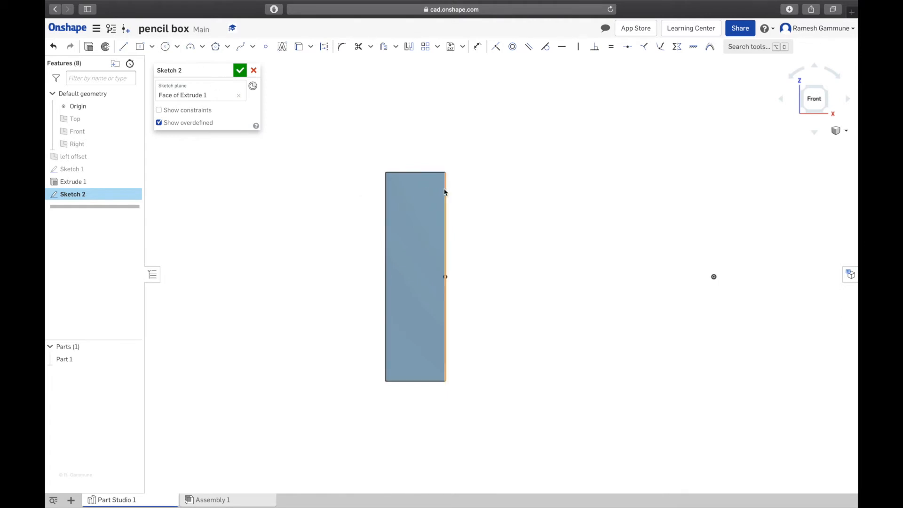
Sketch a corner rectangle about 8.4 mm by 5 mm from the end face's inner vertical edge, near its upper end.
{"action": "left_click", "coordinate": [152, 46]}
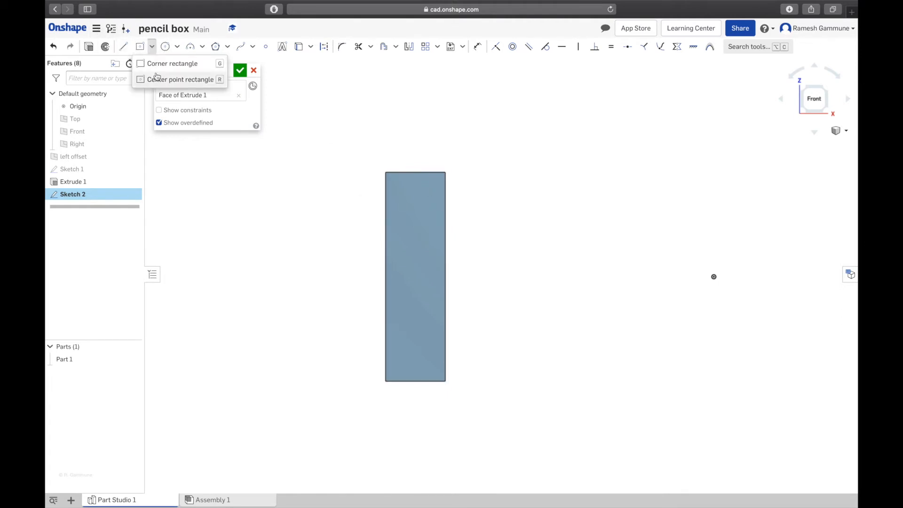
{"action": "left_click", "coordinate": [146, 63]}
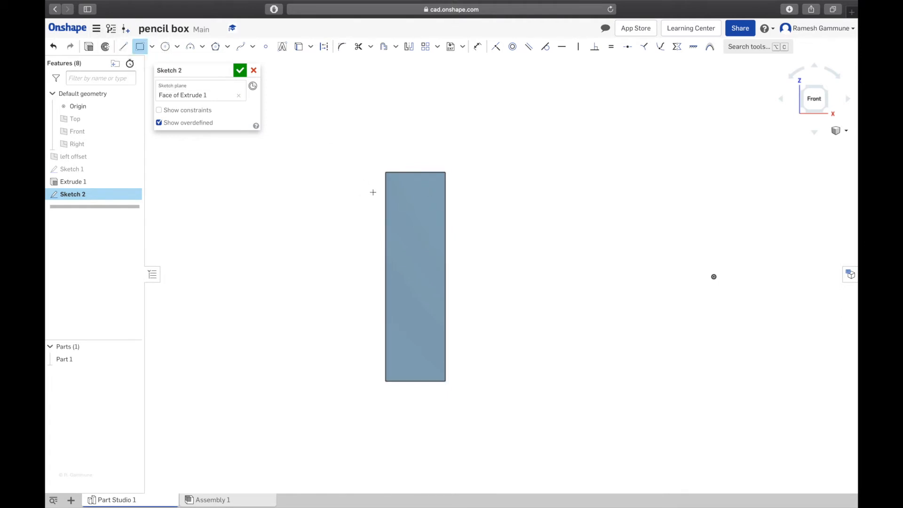
{"action": "left_click", "coordinate": [445, 202]}
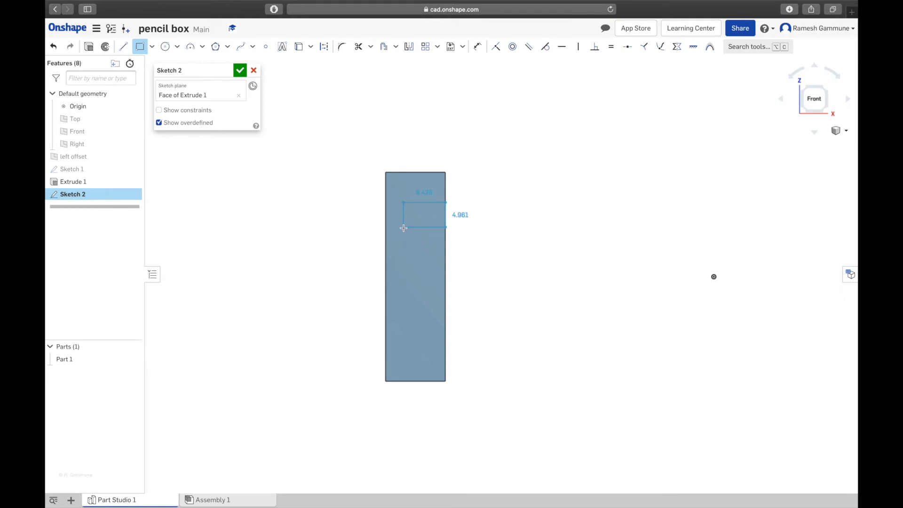
{"action": "left_click", "coordinate": [403, 228]}
{"action": "key", "text": "Escape"}
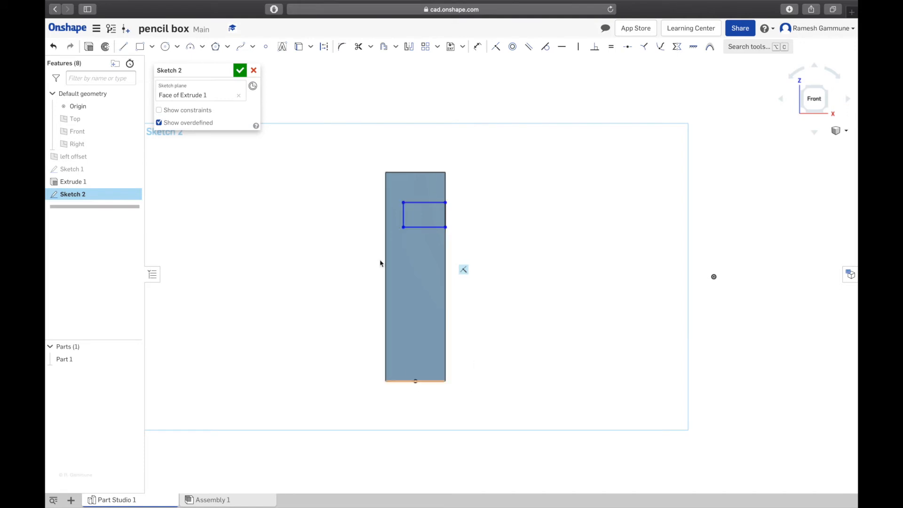
Sketch a horizontal line about 9.1 mm long from the inner edge near the face's lower end and a vertical line down to the bottom edge.
{"action": "left_click", "coordinate": [122, 47]}
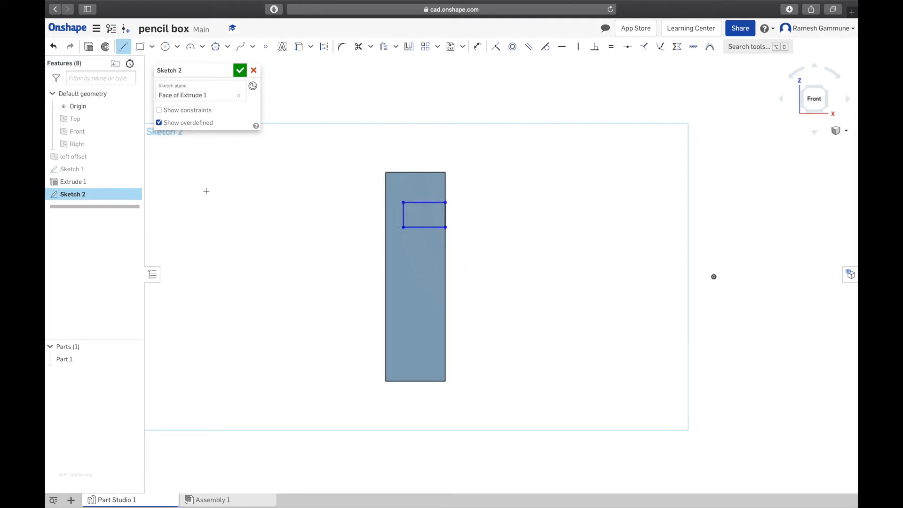
{"action": "left_click", "coordinate": [445, 357]}
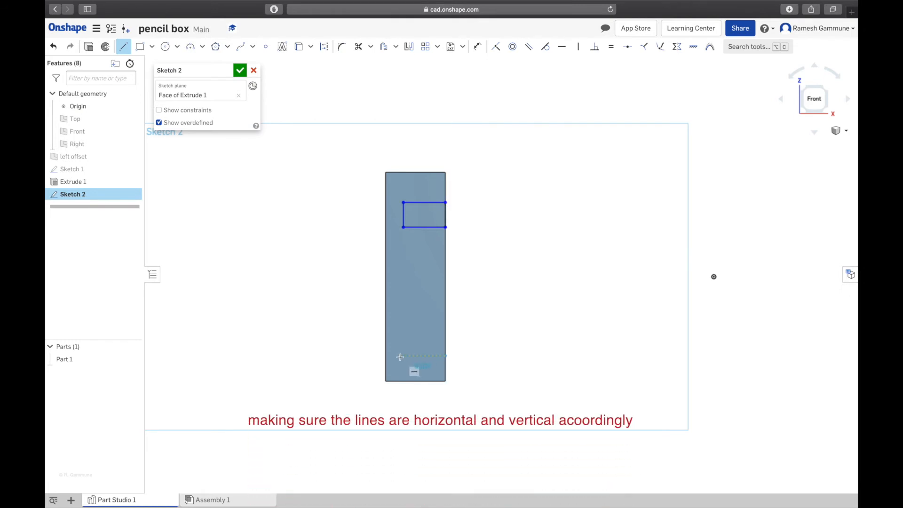
{"action": "left_click", "coordinate": [400, 356]}
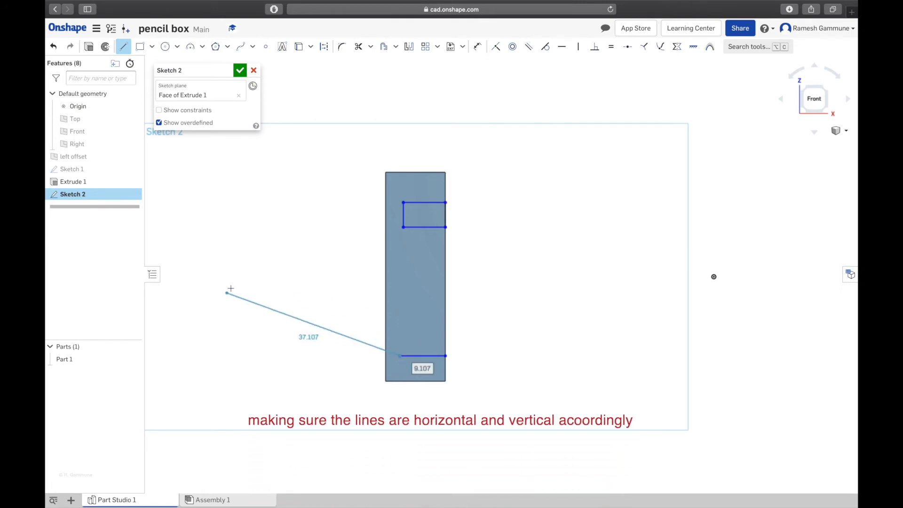
{"action": "left_click", "coordinate": [400, 381]}
{"action": "key", "text": "Escape"}
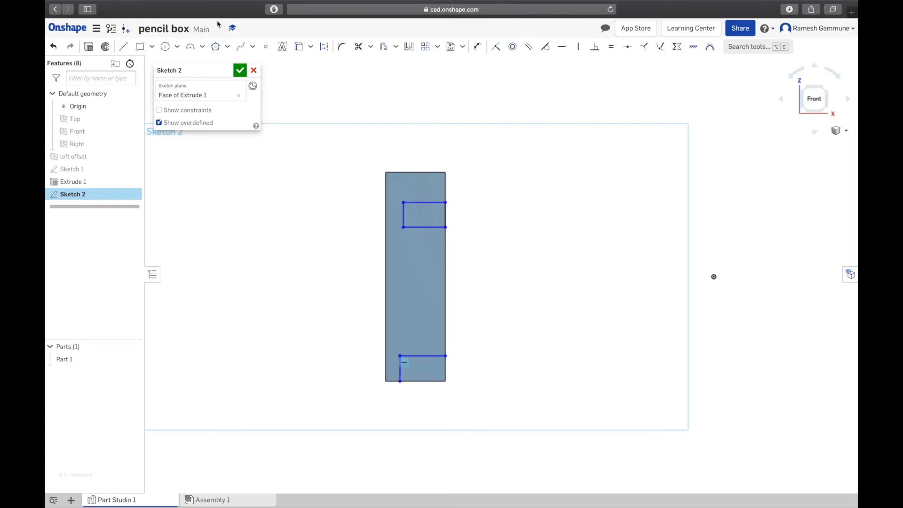
Dimension the distance from the panel's top edge to the rectangle's upper side as 6 mm.
{"action": "key", "text": "u"}
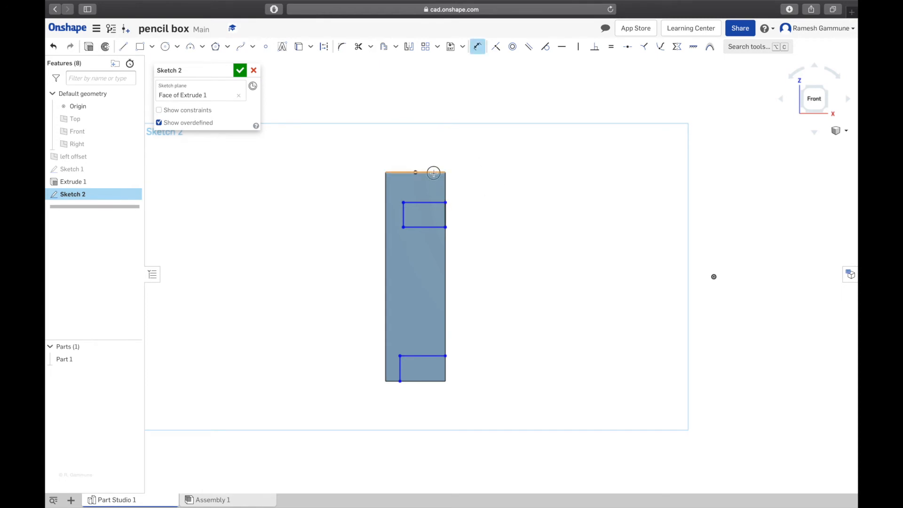
{"action": "left_click", "coordinate": [432, 200]}
{"action": "left_click", "coordinate": [468, 187]}
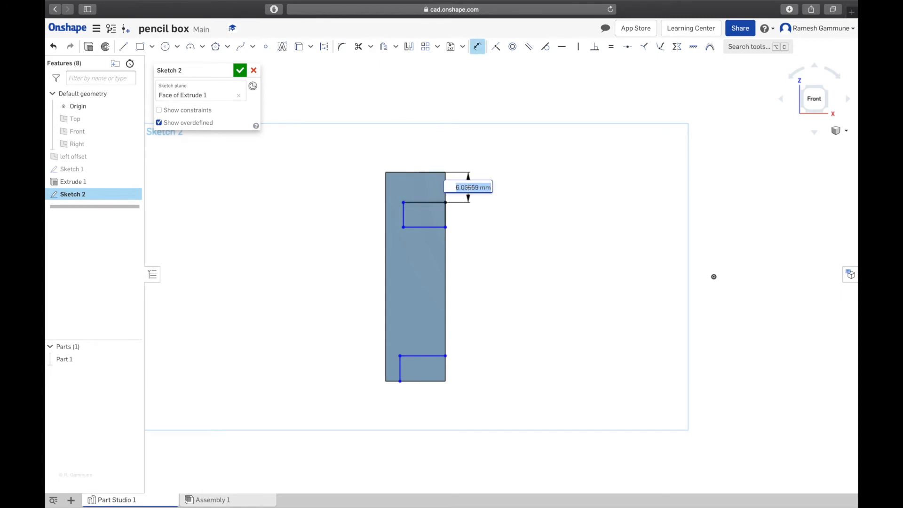
{"action": "type", "text": "6"}
{"action": "key", "text": "Return"}
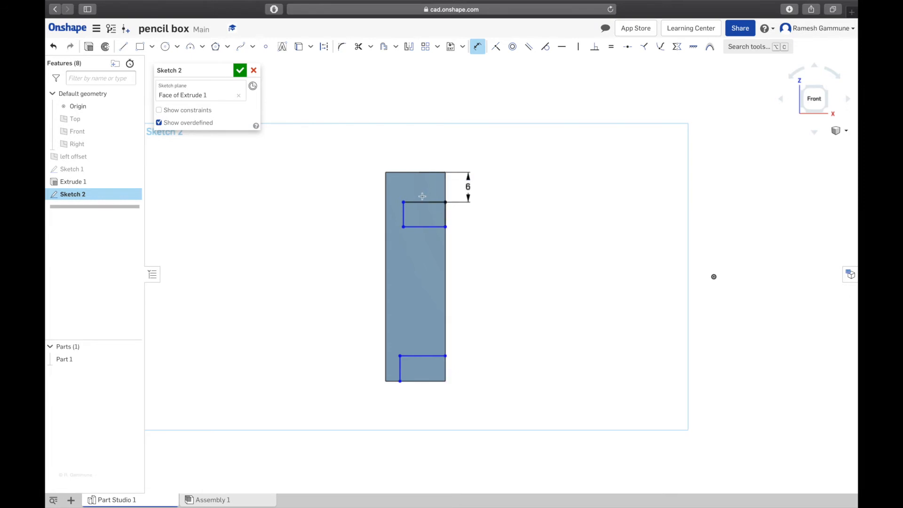
Dimension the width of the upper groove rectangle on the end face as 6 mm.
{"action": "left_click", "coordinate": [421, 201]}
{"action": "left_click", "coordinate": [425, 158]}
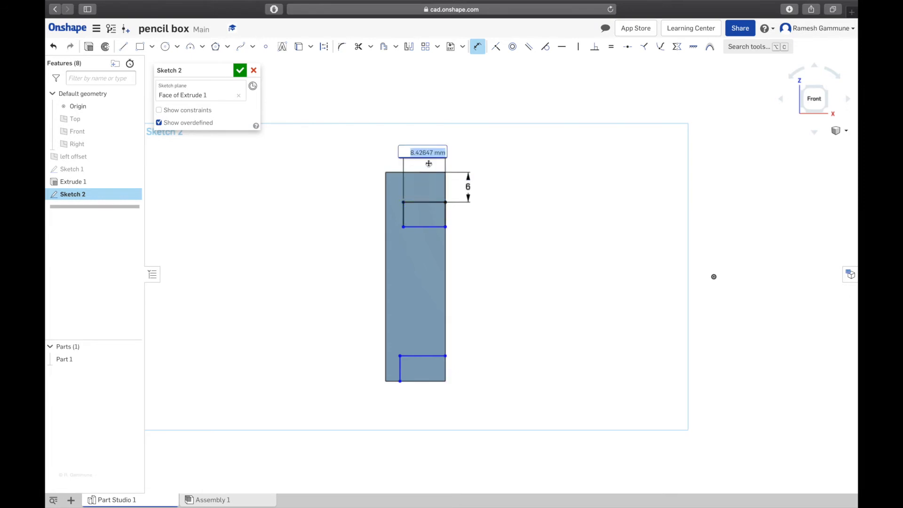
{"action": "type", "text": "6"}
{"action": "left_click", "coordinate": [404, 215]}
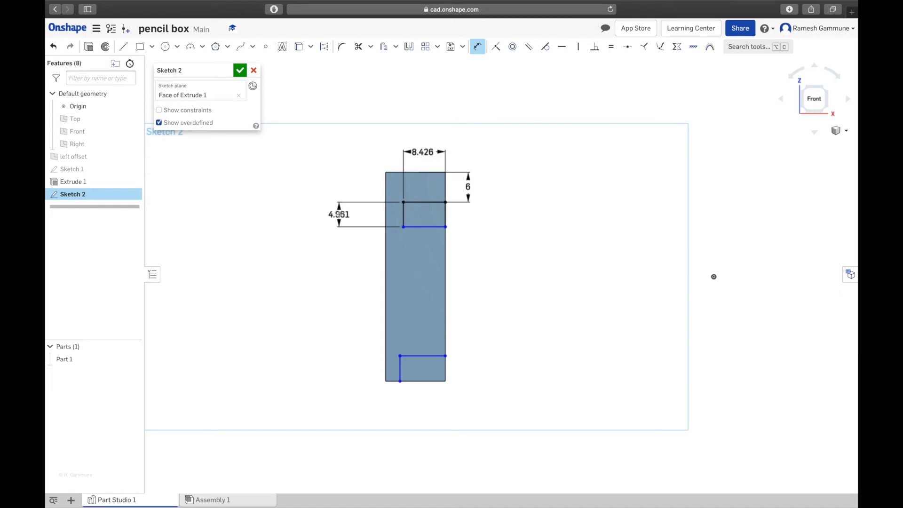
{"action": "key", "text": "Escape"}
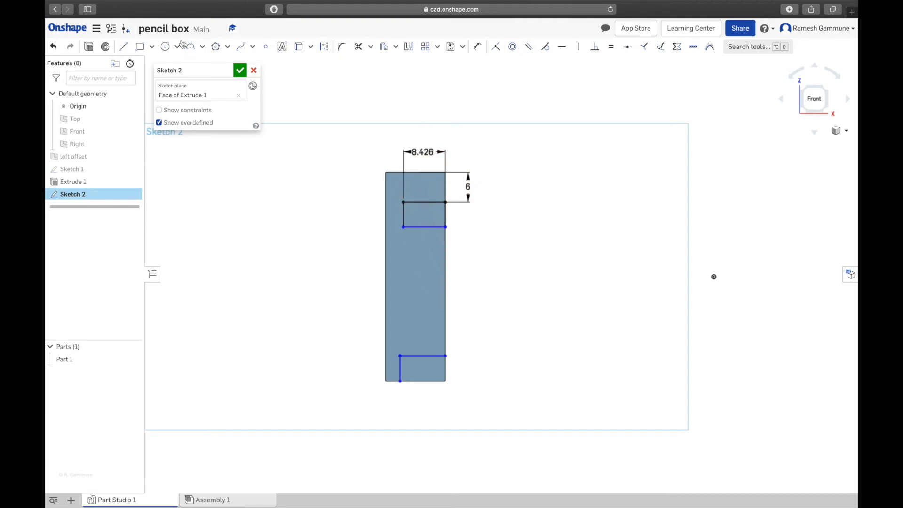
{"action": "left_click", "coordinate": [477, 46]}
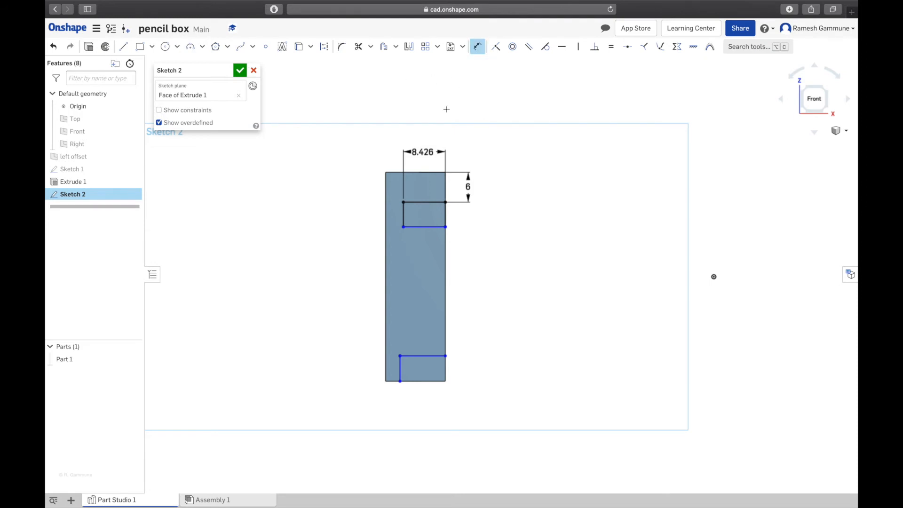
{"action": "double_click", "coordinate": [423, 153]}
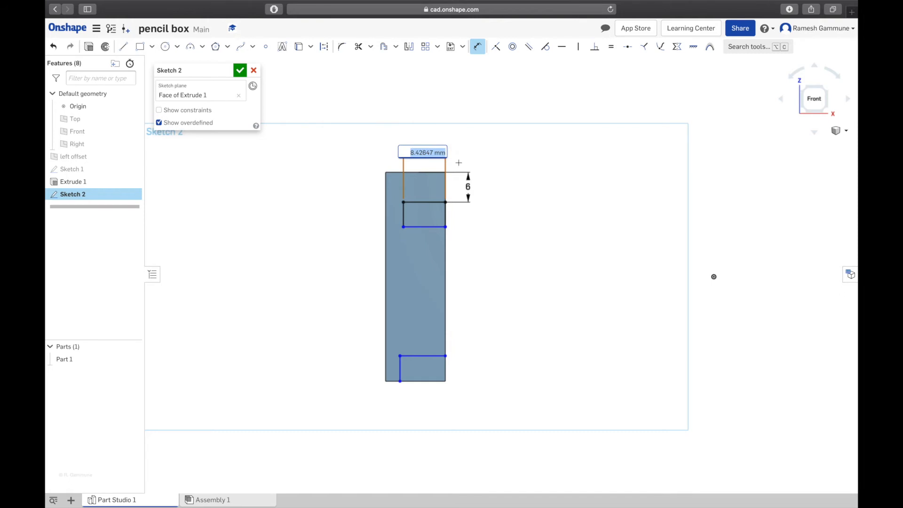
{"action": "type", "text": "6"}
{"action": "key", "text": "Return"}
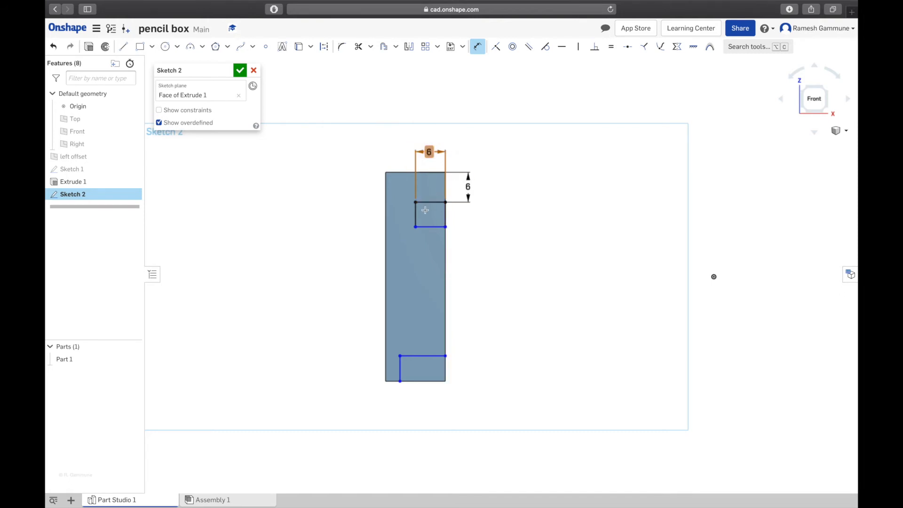
Dimension the height of the upper groove rectangle as 3 mm.
{"action": "left_click", "coordinate": [415, 213]}
{"action": "left_click", "coordinate": [353, 215]}
{"action": "type", "text": "3"}
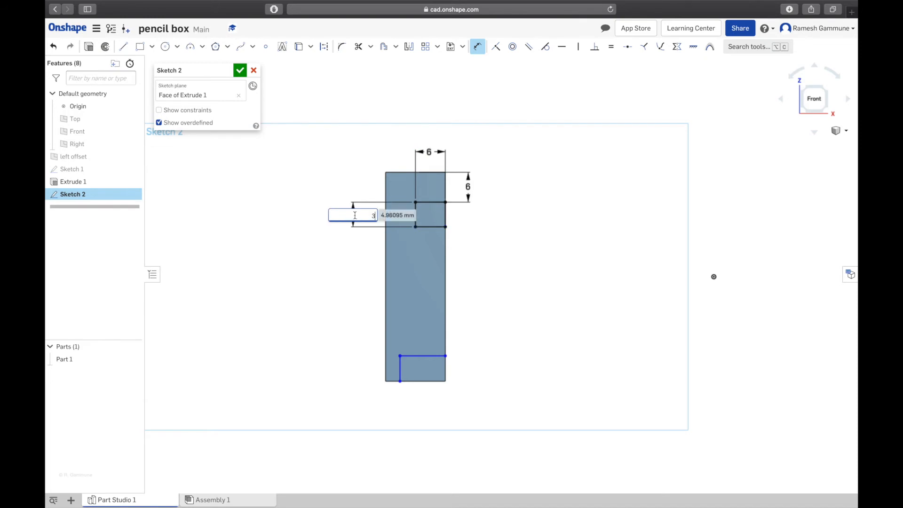
{"action": "key", "text": "Return"}
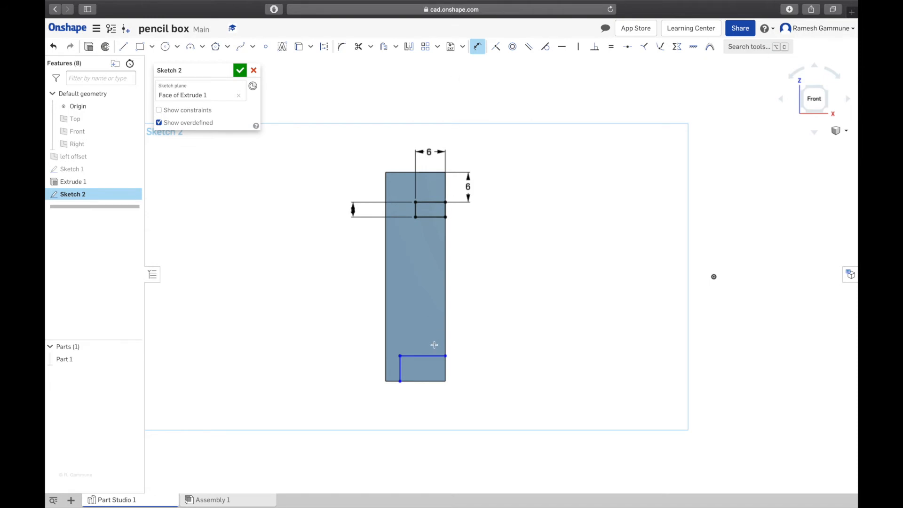
Dimension the rebate profile at the lower corner of the end face as 6 mm wide and 3 mm high.
{"action": "left_click", "coordinate": [423, 356]}
{"action": "left_click", "coordinate": [424, 321]}
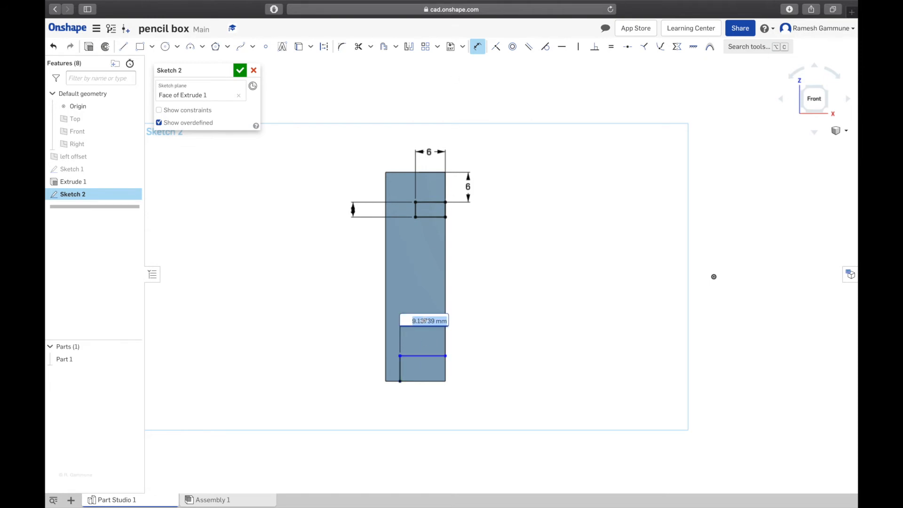
{"action": "type", "text": "6"}
{"action": "key", "text": "Return"}
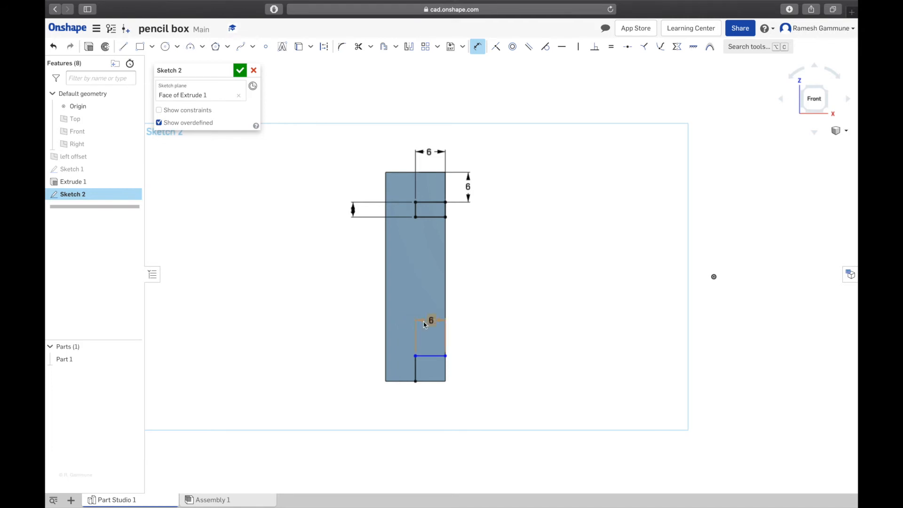
{"action": "left_click", "coordinate": [416, 370]}
{"action": "left_click", "coordinate": [366, 369]}
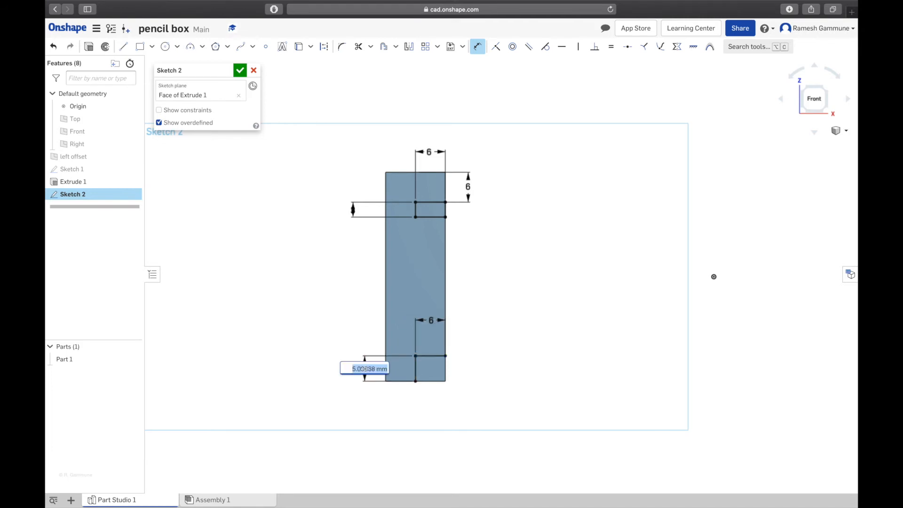
{"action": "type", "text": "3"}
{"action": "key", "text": "Return"}
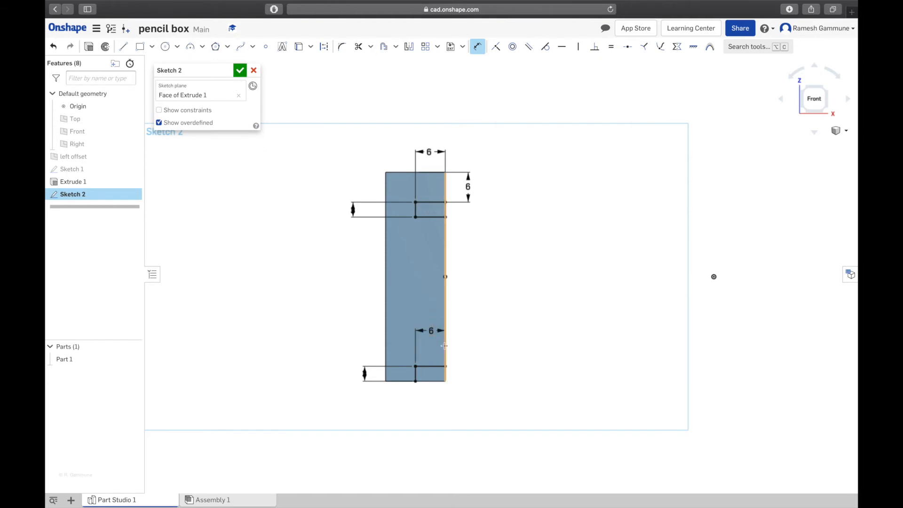
Check the groove and rebate dimensions against the side panel views in the PDF drawing in Preview, and finish the sketch in Onshape.
{"action": "scroll", "coordinate": [397, 389], "scroll_direction": "up", "scroll_amount": 3}
{"action": "scroll", "coordinate": [373, 362], "scroll_direction": "down", "scroll_amount": 3}
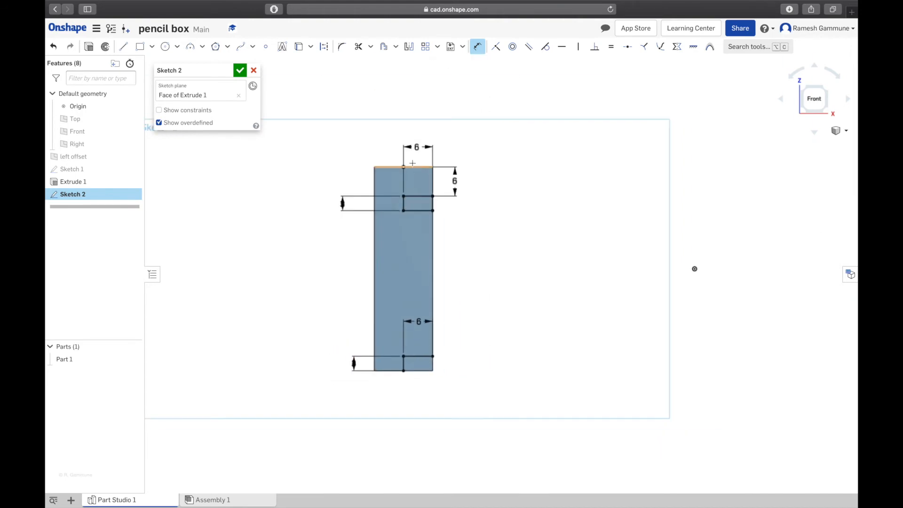
{"action": "scroll", "coordinate": [345, 202], "scroll_direction": "up", "scroll_amount": 2}
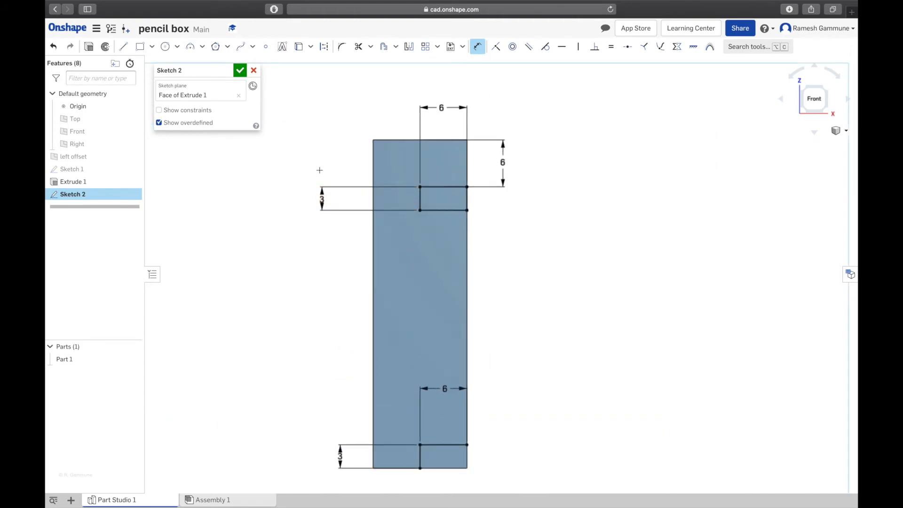
{"action": "key", "text": "ctrl+Up"}
{"action": "left_click", "coordinate": [321, 260]}
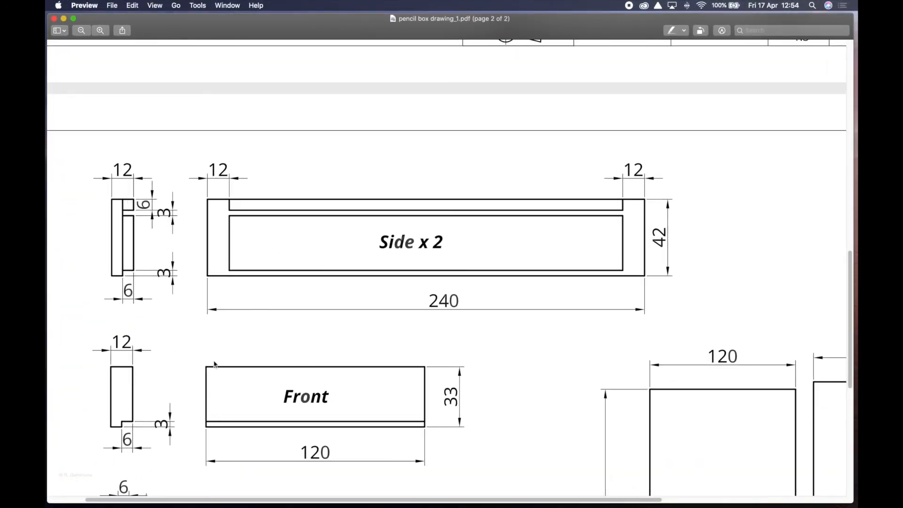
{"action": "key", "text": "ctrl+Up"}
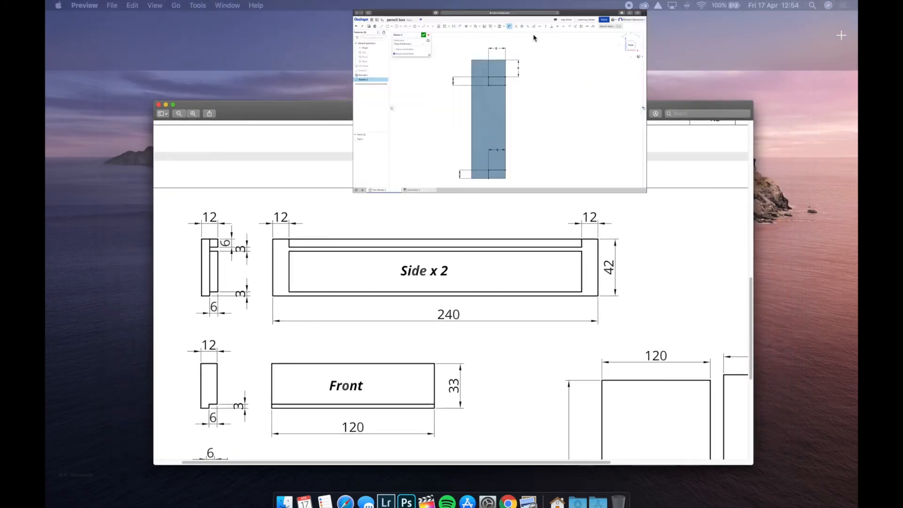
{"action": "left_click", "coordinate": [534, 38]}
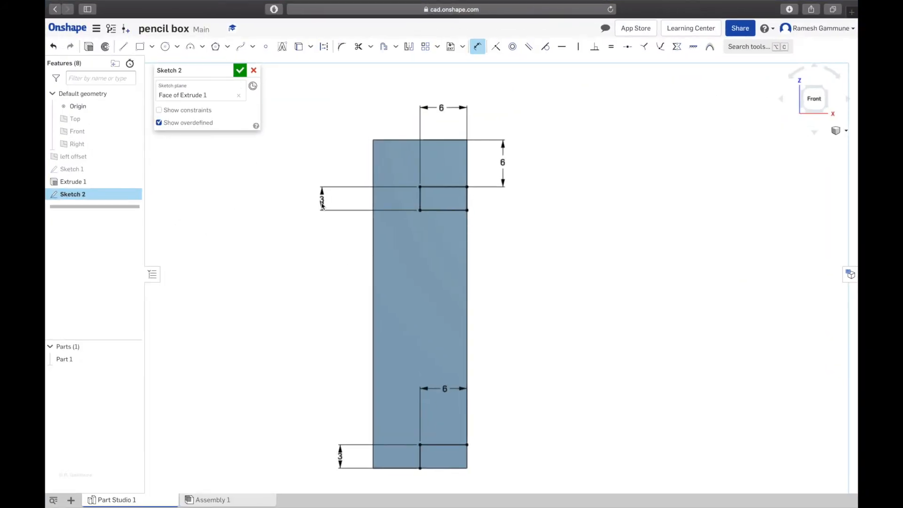
{"action": "left_click", "coordinate": [239, 70]}
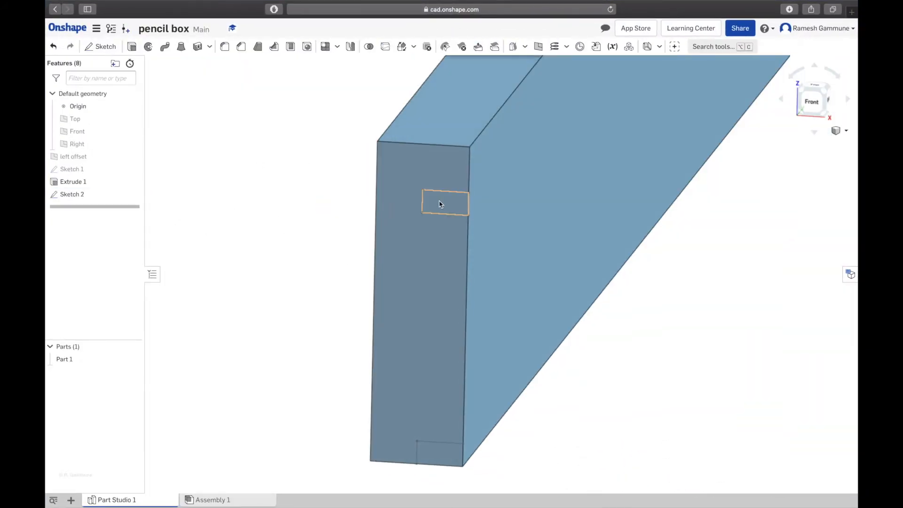
Start an Extrude feature set to remove material.
{"action": "left_click", "coordinate": [132, 46]}
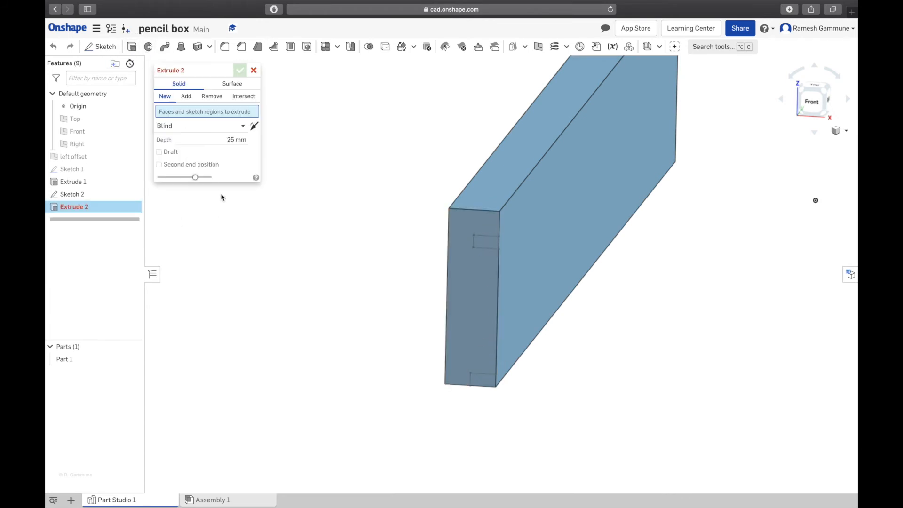
{"action": "left_click", "coordinate": [213, 97]}
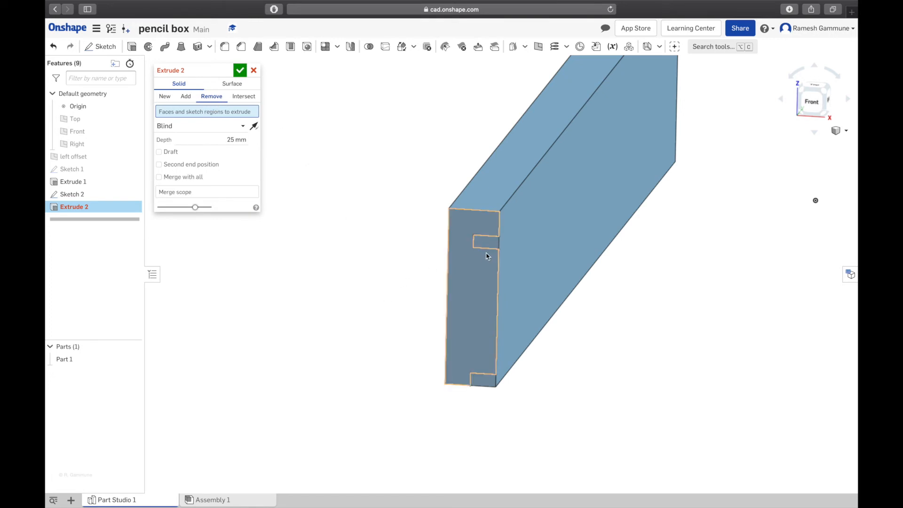
{"action": "left_click", "coordinate": [468, 287]}
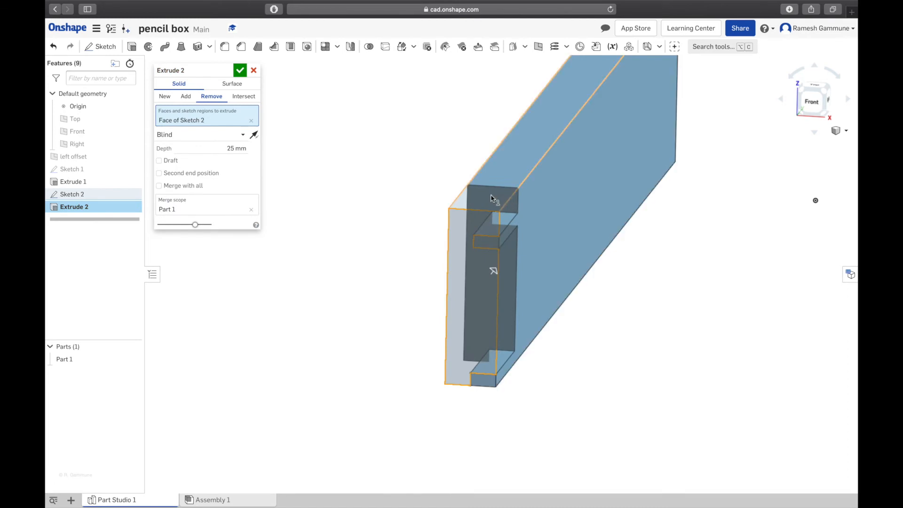
{"action": "left_click", "coordinate": [486, 244]}
{"action": "left_click", "coordinate": [485, 379]}
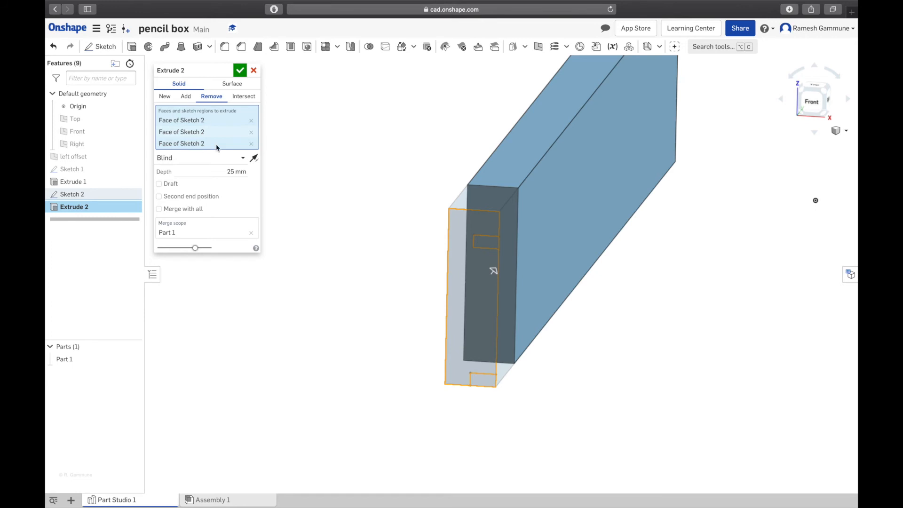
{"action": "left_click_drag", "start_coordinate": [210, 70], "coordinate": [321, 154]}
{"action": "left_click", "coordinate": [362, 226]}
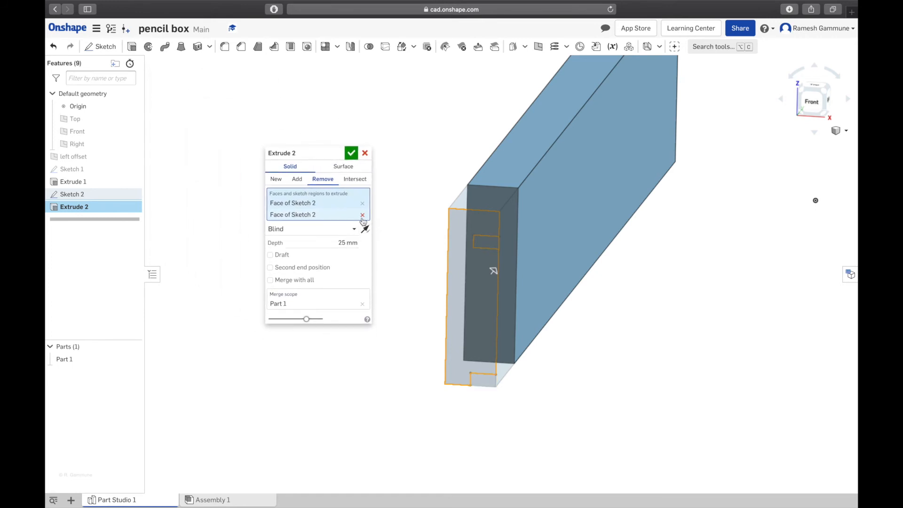
{"action": "left_click", "coordinate": [363, 215]}
{"action": "left_click", "coordinate": [365, 217]}
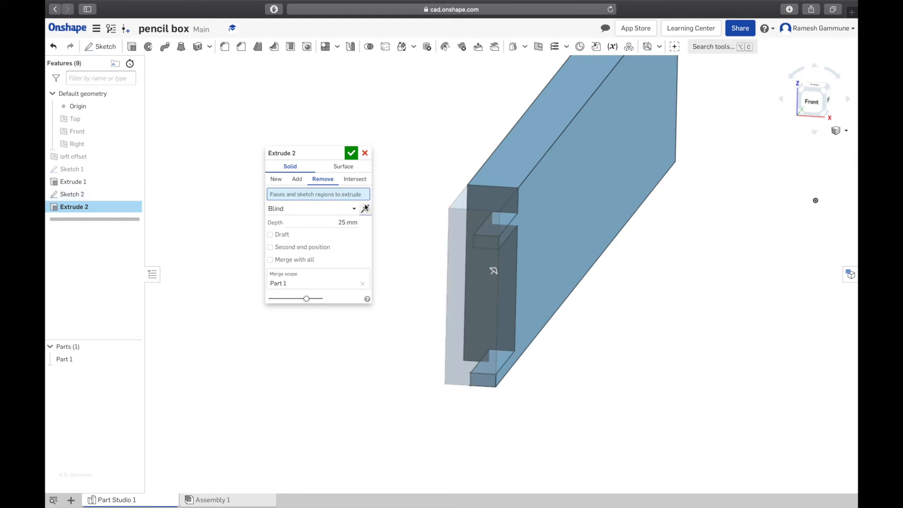
Cut the groove rectangle and the lower rebate profile through all of the side panel.
{"action": "left_click", "coordinate": [484, 385]}
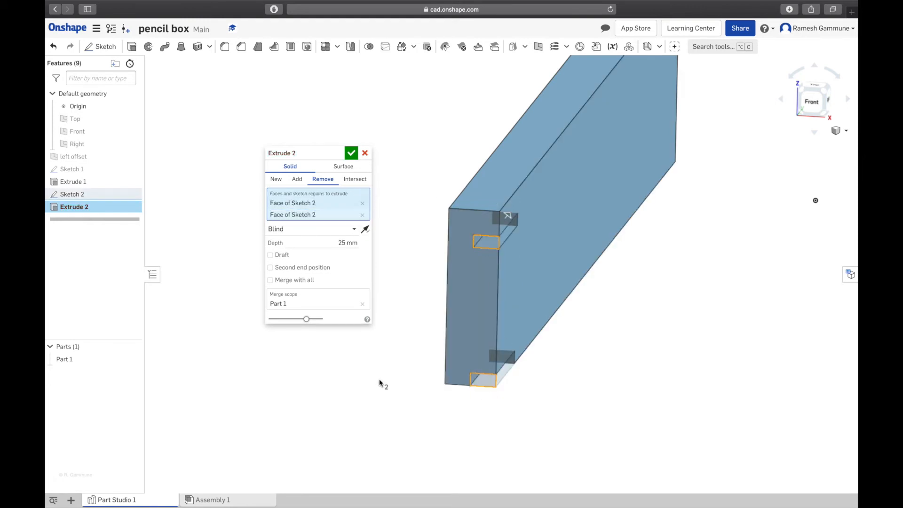
{"action": "left_click", "coordinate": [351, 230]}
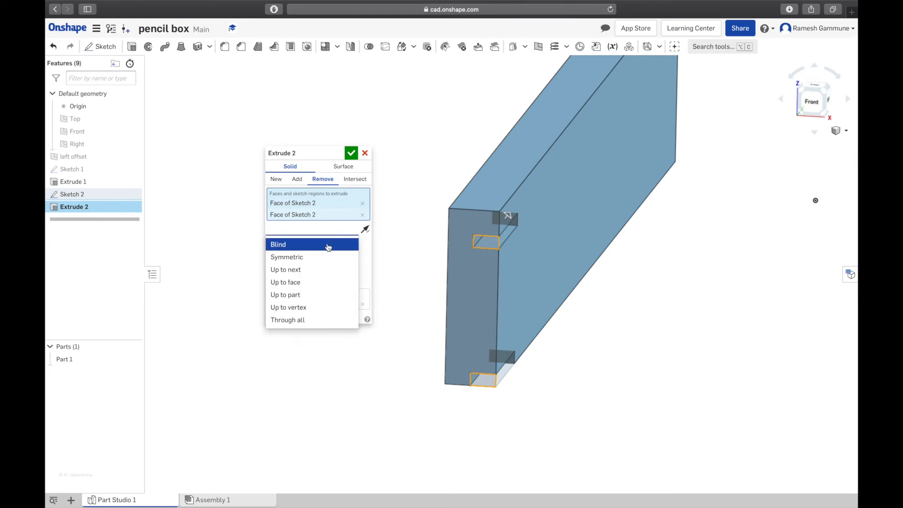
{"action": "left_click", "coordinate": [301, 319]}
{"action": "scroll", "coordinate": [550, 188], "scroll_direction": "down", "scroll_amount": 3}
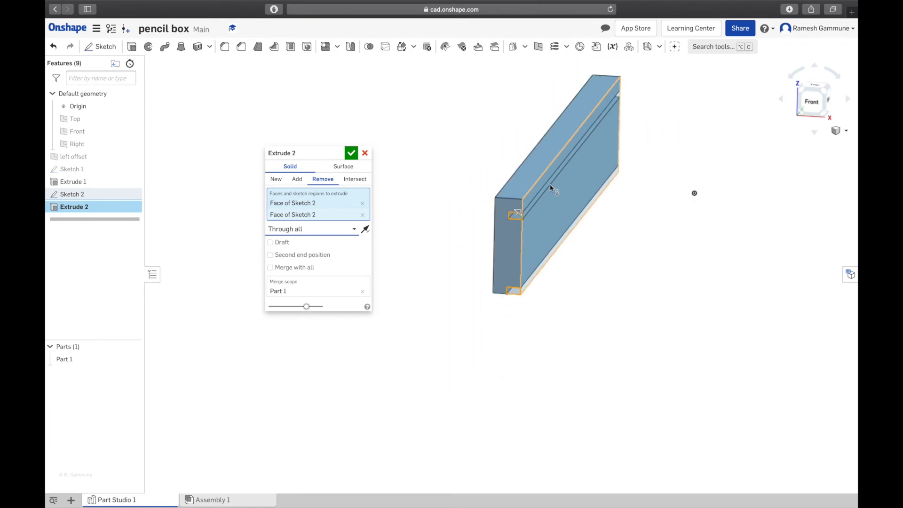
{"action": "left_click", "coordinate": [352, 153]}
Inspect the cut panel and examine the end details of the Side x 2 view in the PDF drawing in Preview, returning to Onshape.
{"action": "right_click_drag", "start_coordinate": [445, 324], "coordinate": [444, 293]}
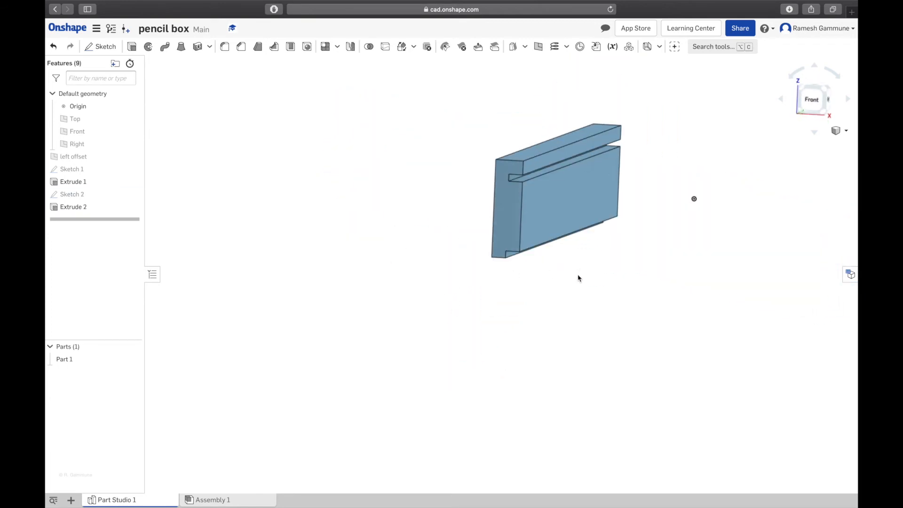
{"action": "scroll", "coordinate": [578, 278], "scroll_direction": "down", "scroll_amount": 1}
{"action": "key", "text": "ctrl+Up"}
{"action": "left_click", "coordinate": [369, 241]}
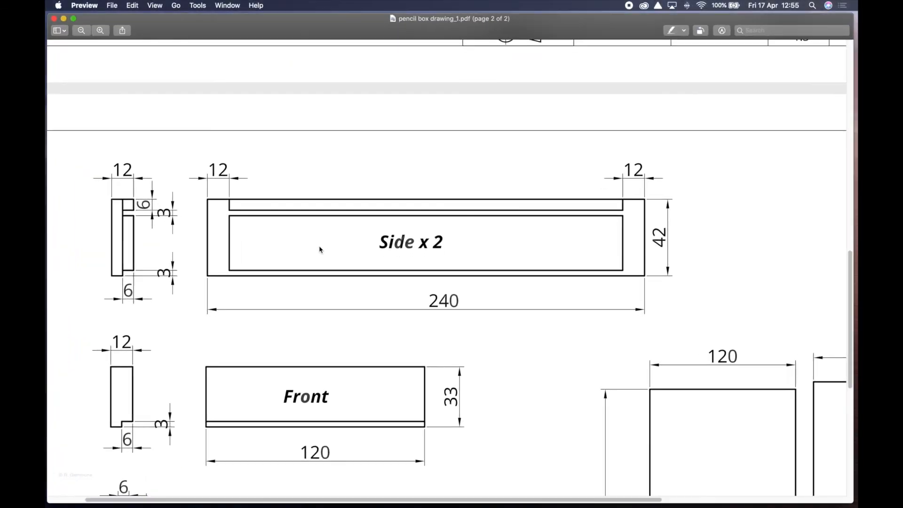
{"action": "key", "text": "ctrl+Up"}
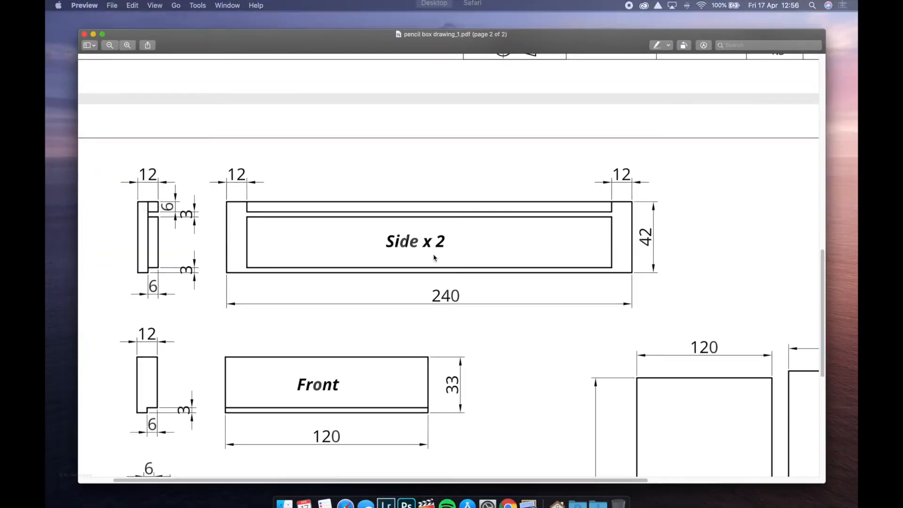
{"action": "left_click", "coordinate": [298, 243]}
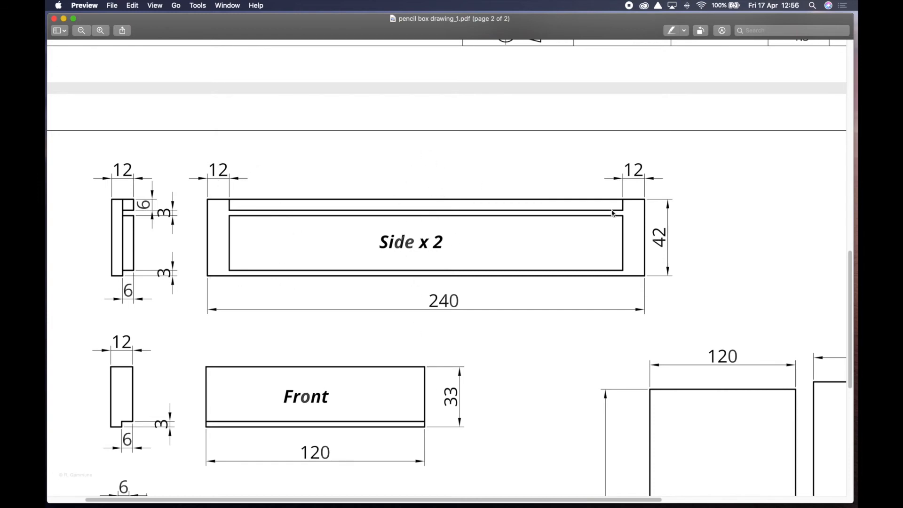
{"action": "key", "text": "ctrl+Up"}
{"action": "left_click", "coordinate": [487, 35]}
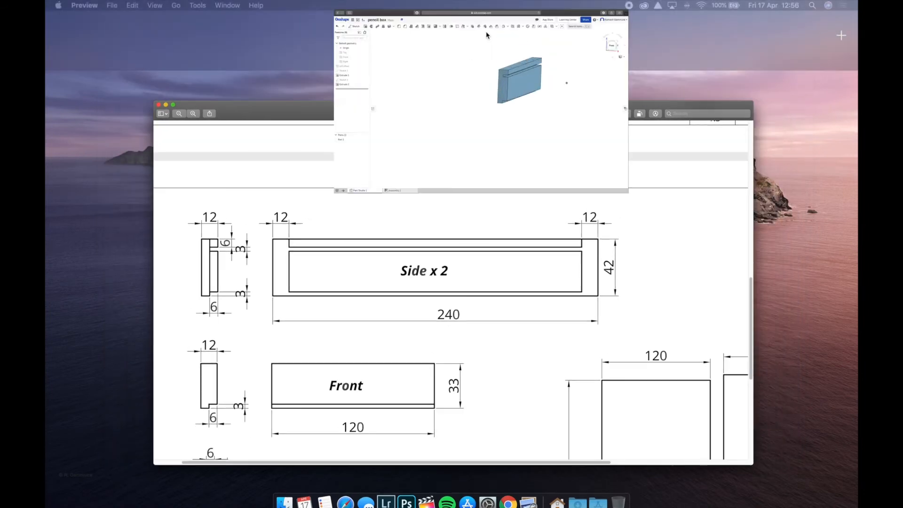
Start a new sketch on the side panel's large inner face below the groove and view it normal to the sketch plane.
{"action": "left_click", "coordinate": [112, 47]}
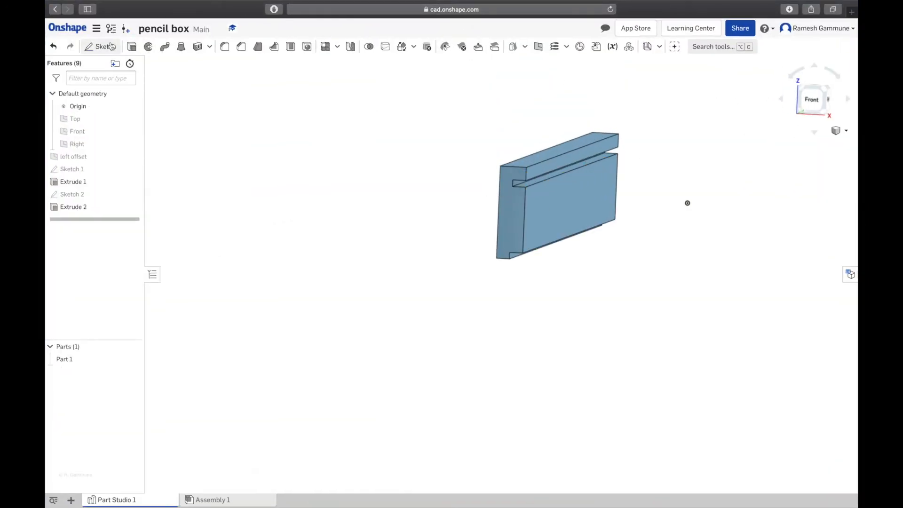
{"action": "left_click", "coordinate": [548, 207]}
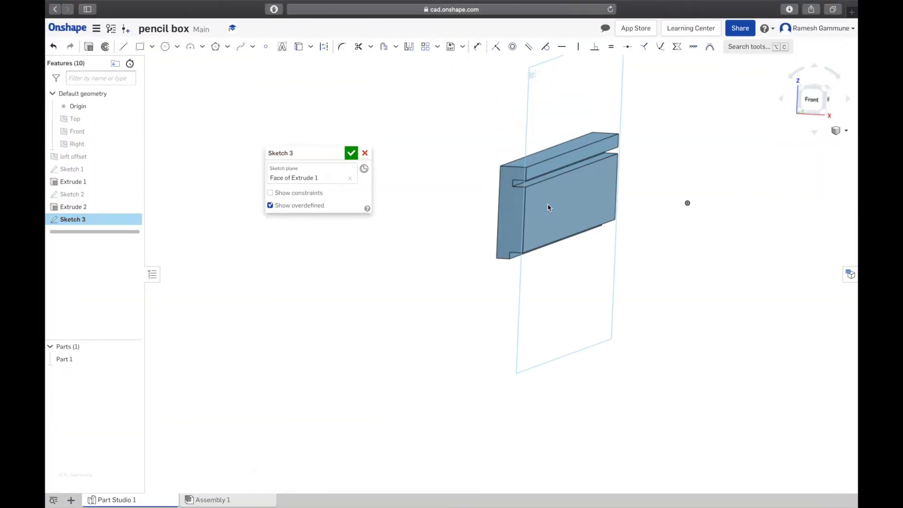
{"action": "right_click", "coordinate": [546, 347]}
{"action": "left_click", "coordinate": [588, 416]}
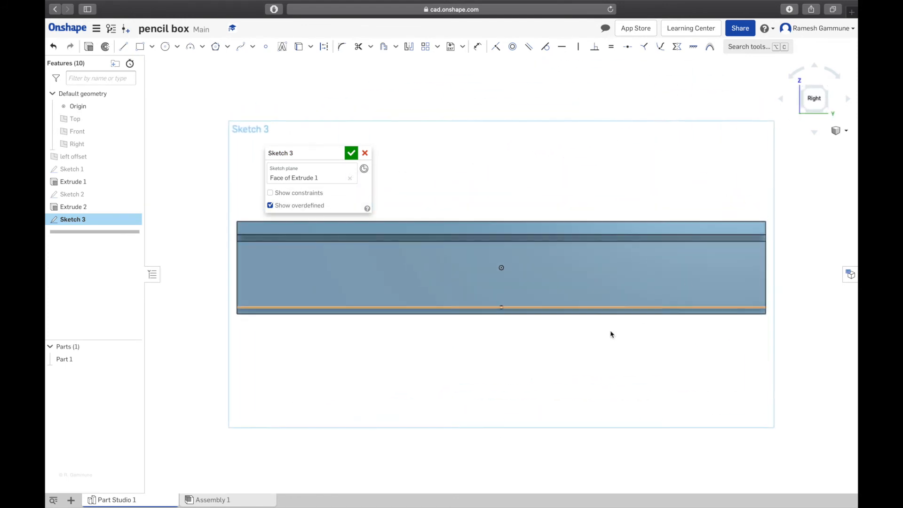
Sketch a vertical line about 43 mm long from the panel face's centre point down past its lower edge.
{"action": "left_click_drag", "start_coordinate": [247, 106], "coordinate": [216, 77]}
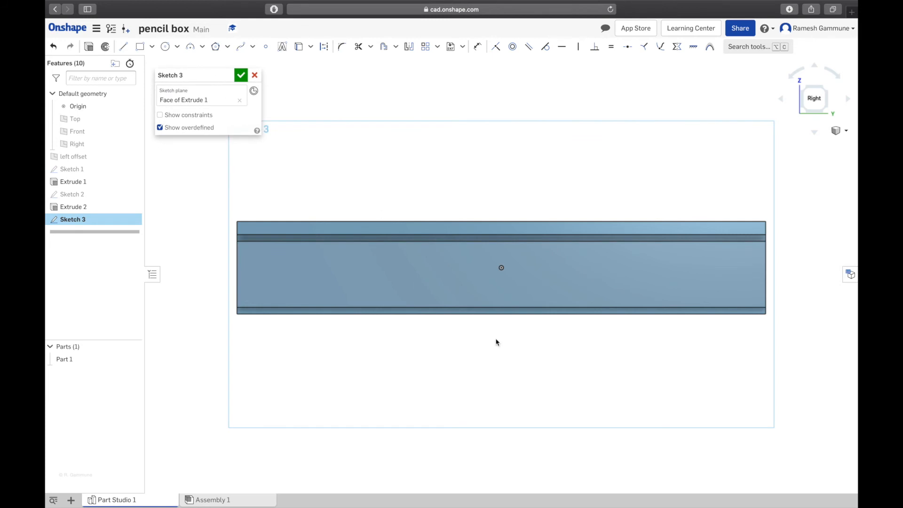
{"action": "left_click", "coordinate": [123, 46]}
{"action": "mouse_move", "coordinate": [501, 267]}
{"action": "left_mouse_down"}
{"action": "mouse_move", "coordinate": [515, 321]}
{"action": "mouse_move", "coordinate": [497, 335]}
{"action": "left_mouse_up"}
{"action": "left_click", "coordinate": [502, 362]}
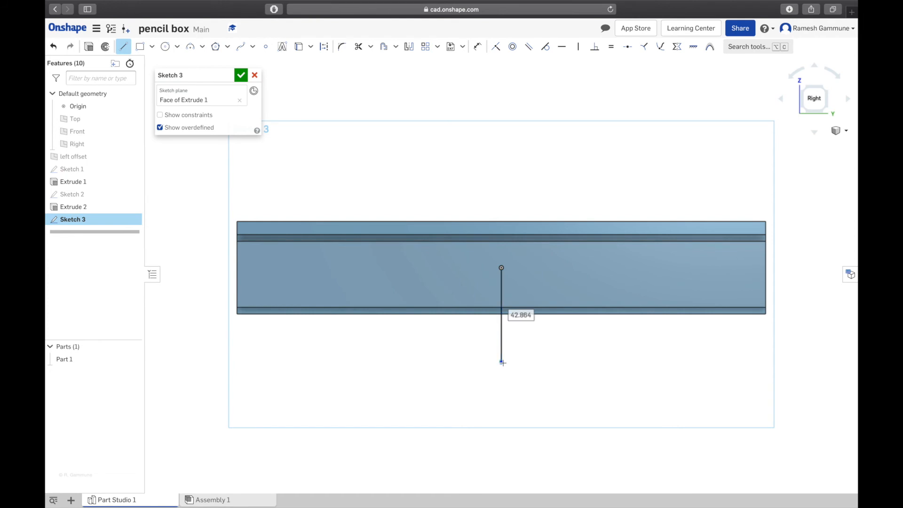
{"action": "key", "text": "Escape"}
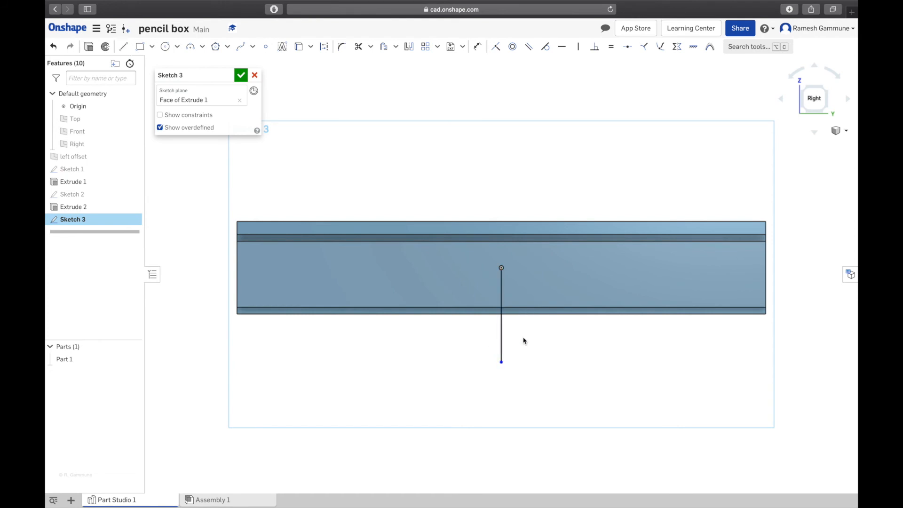
Convert the vertical centre line into construction geometry.
{"action": "left_click", "coordinate": [325, 47]}
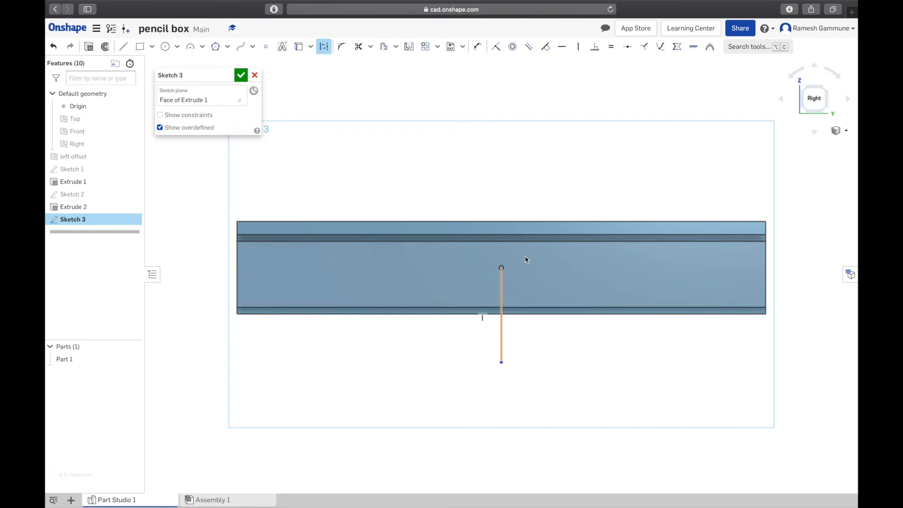
{"action": "left_click", "coordinate": [501, 342]}
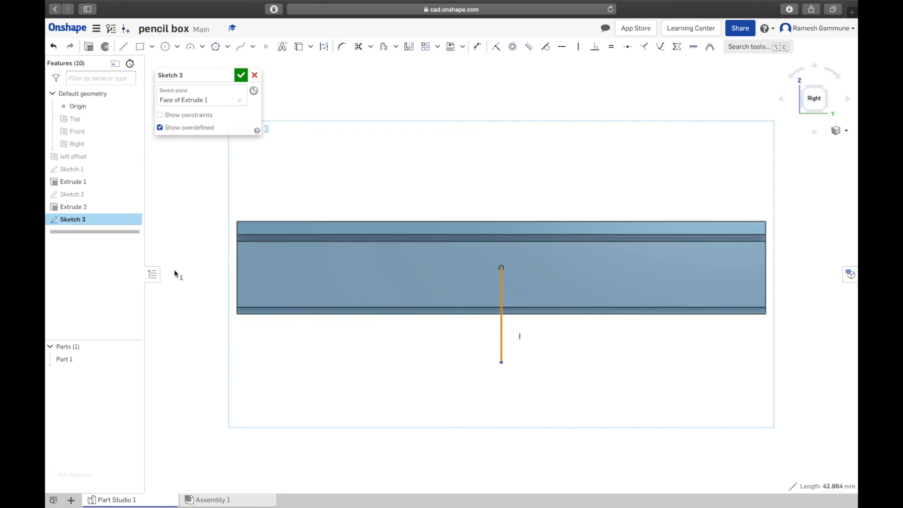
{"action": "left_click", "coordinate": [323, 47]}
{"action": "left_click", "coordinate": [414, 99]}
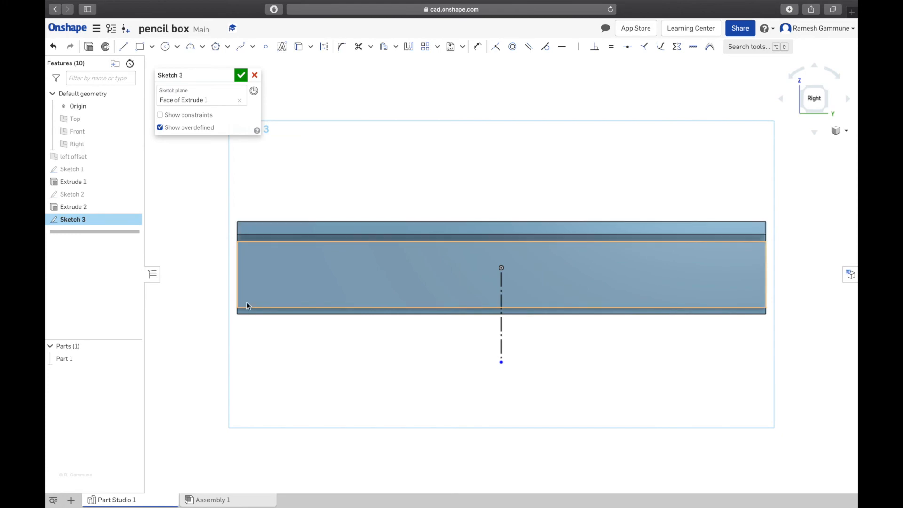
Check the end widths and height of the Side x 2 view in the PDF drawing in Preview, returning to Onshape.
{"action": "key", "text": "ctrl+Up"}
{"action": "left_click", "coordinate": [272, 211]}
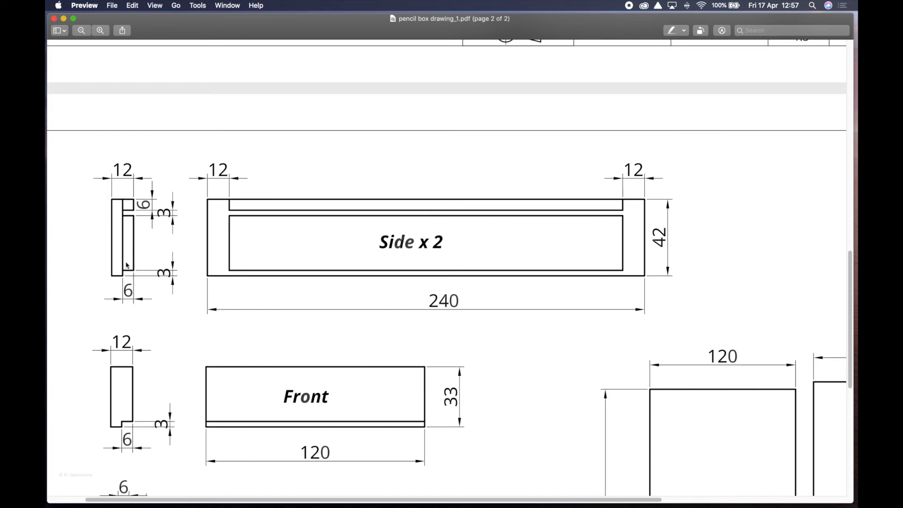
{"action": "key", "text": "ctrl+Up"}
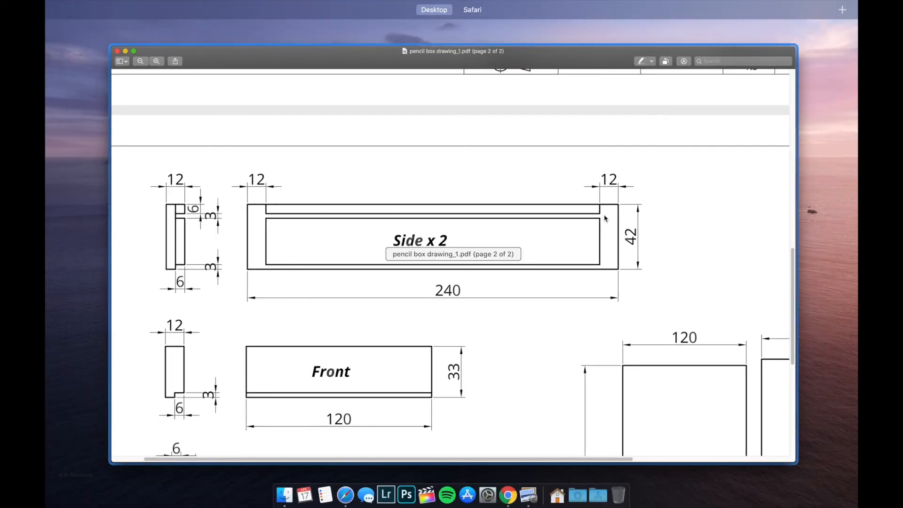
{"action": "left_click", "coordinate": [445, 192]}
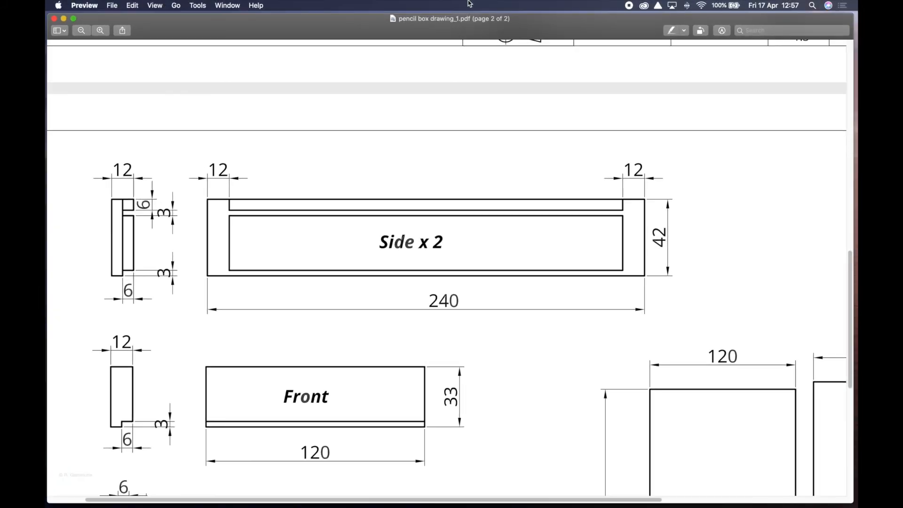
{"action": "key", "text": "ctrl+Up"}
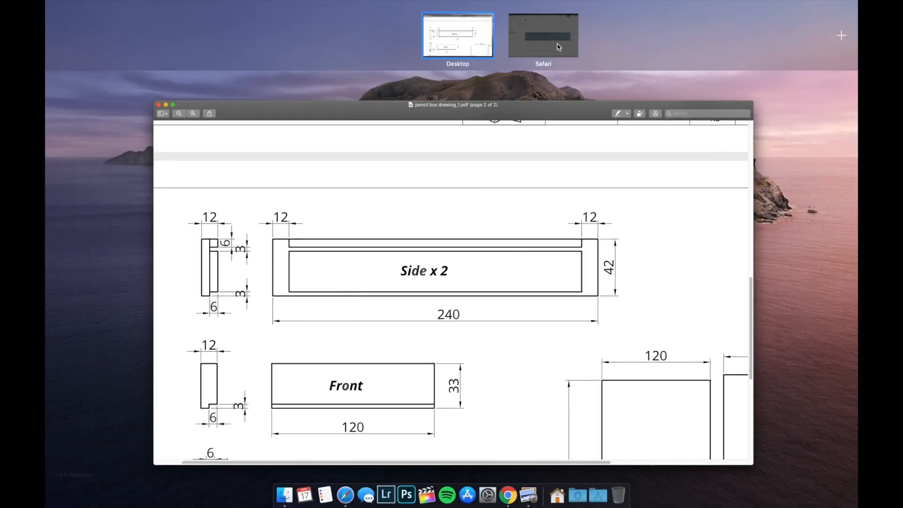
{"action": "left_click", "coordinate": [553, 47]}
Sketch a corner rectangle about 17 by 52 mm from the panel's upper-left corner, extending below its lower edge.
{"action": "left_click", "coordinate": [140, 46]}
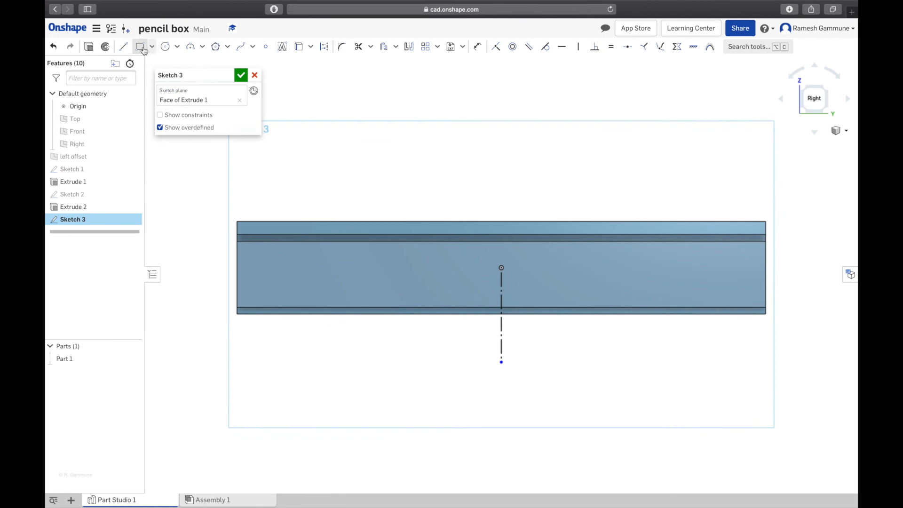
{"action": "left_click", "coordinate": [237, 221]}
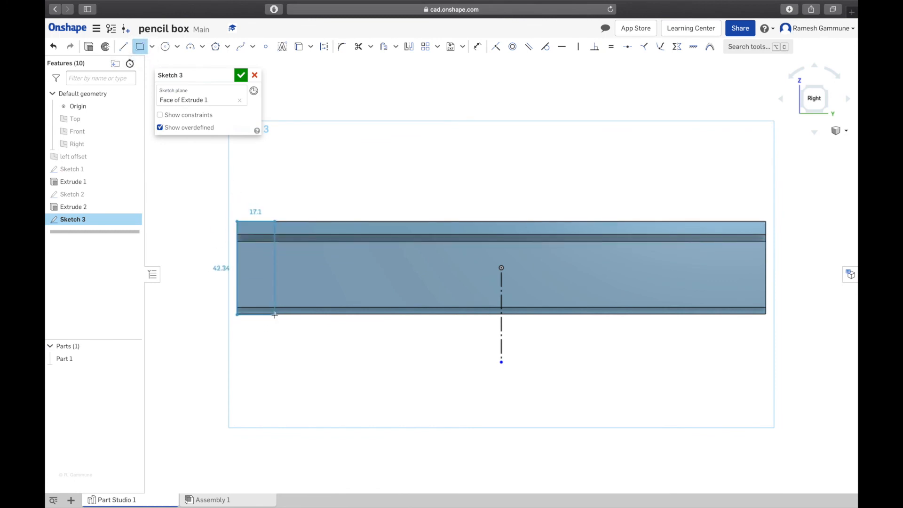
{"action": "scroll", "coordinate": [274, 314], "scroll_direction": "up", "scroll_amount": 5}
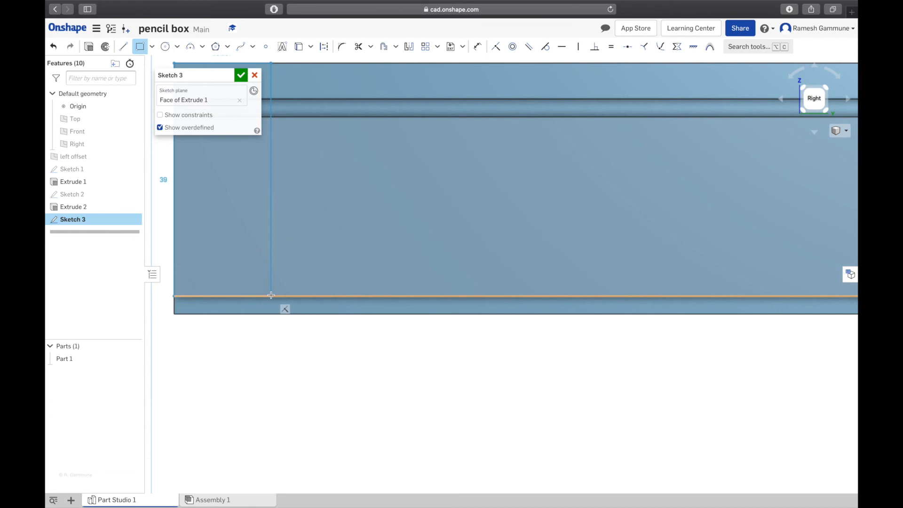
{"action": "left_click", "coordinate": [272, 375]}
{"action": "key", "text": "Escape"}
Dimension the end rectangle 12 mm wide and 42 mm high.
{"action": "scroll", "coordinate": [296, 367], "scroll_direction": "down", "scroll_amount": 5}
{"action": "scroll", "coordinate": [283, 329], "scroll_direction": "up", "scroll_amount": 4}
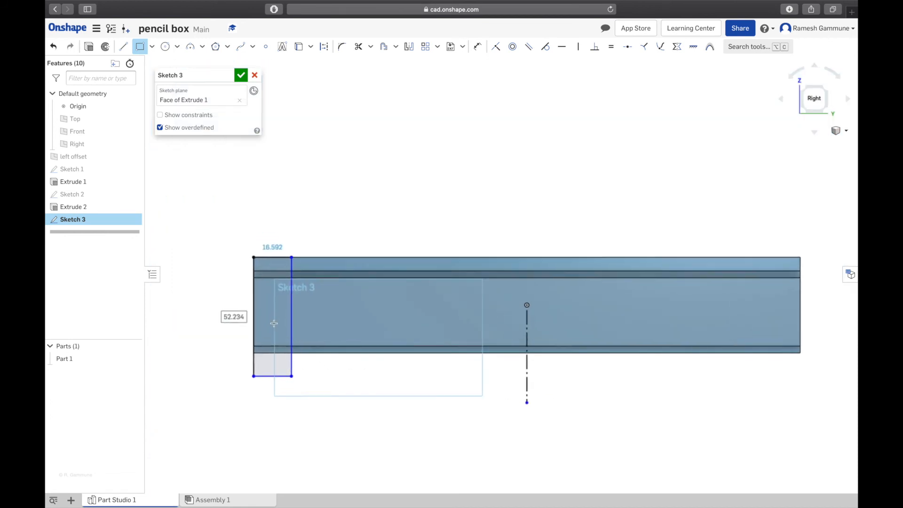
{"action": "key", "text": "d"}
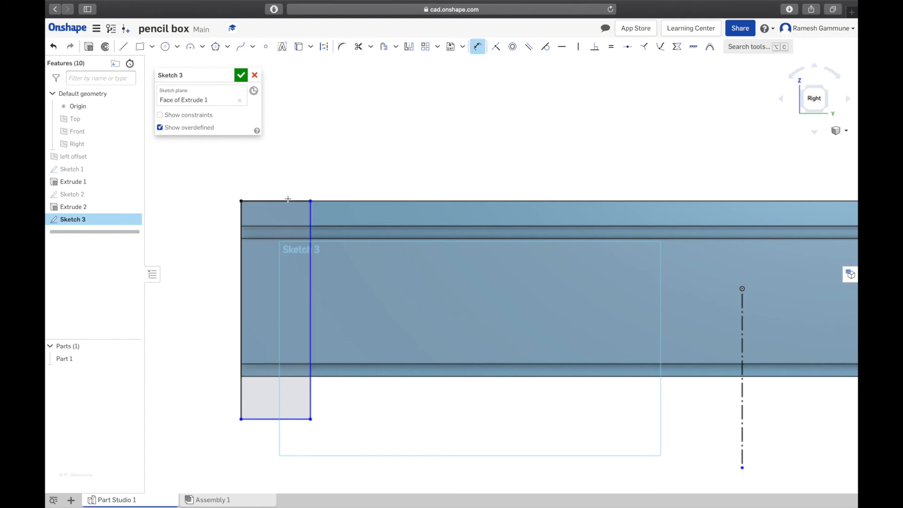
{"action": "left_click", "coordinate": [288, 200]}
{"action": "left_click", "coordinate": [280, 169]}
{"action": "type", "text": "12"}
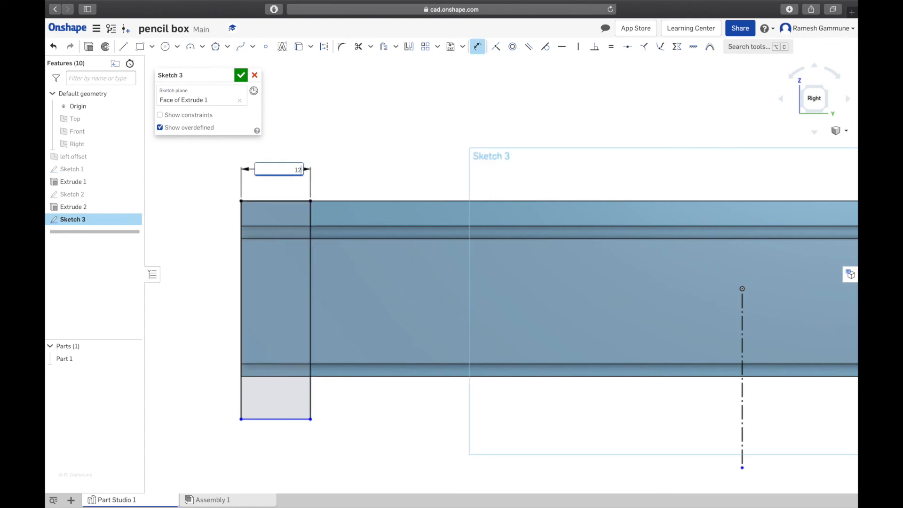
{"action": "key", "text": "Return"}
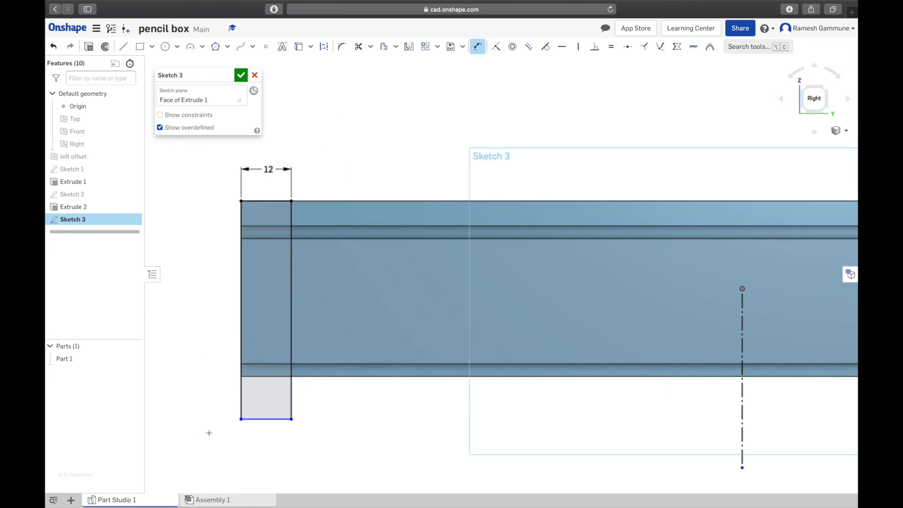
{"action": "left_click", "coordinate": [241, 405]}
{"action": "left_click", "coordinate": [213, 309]}
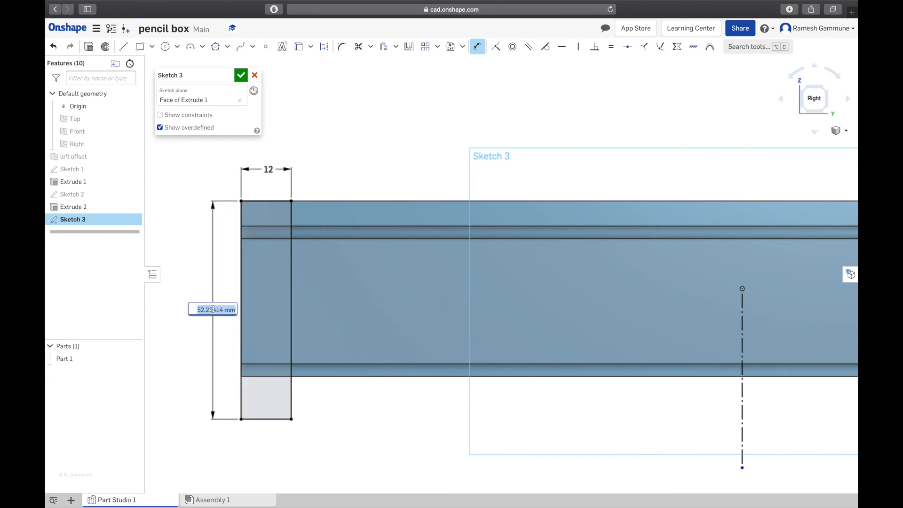
{"action": "type", "text": "42"}
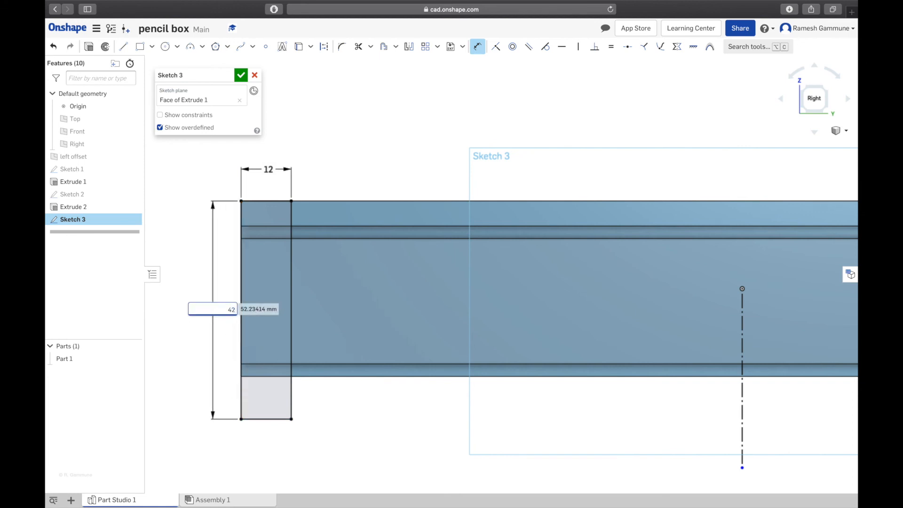
{"action": "key", "text": "Return"}
{"action": "scroll", "coordinate": [292, 315], "scroll_direction": "down", "scroll_amount": 3}
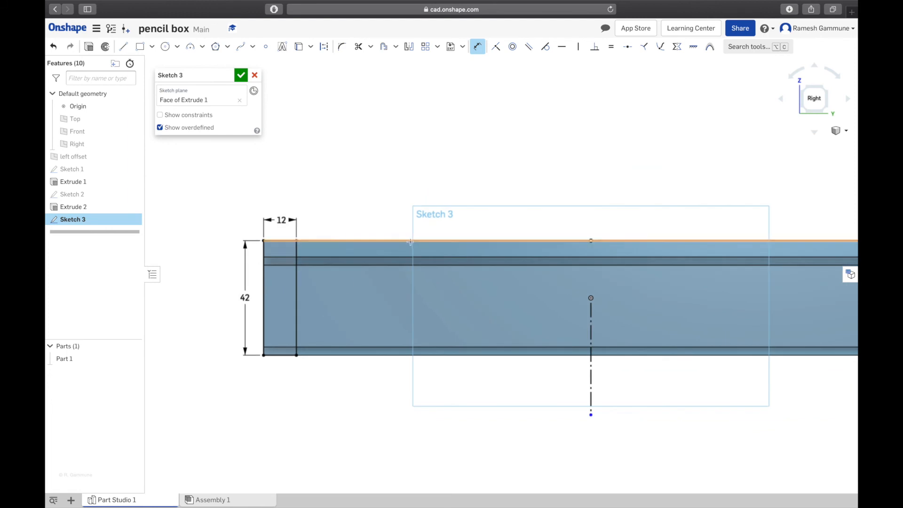
{"action": "key", "text": "Escape"}
{"action": "scroll", "coordinate": [509, 262], "scroll_direction": "down", "scroll_amount": 2}
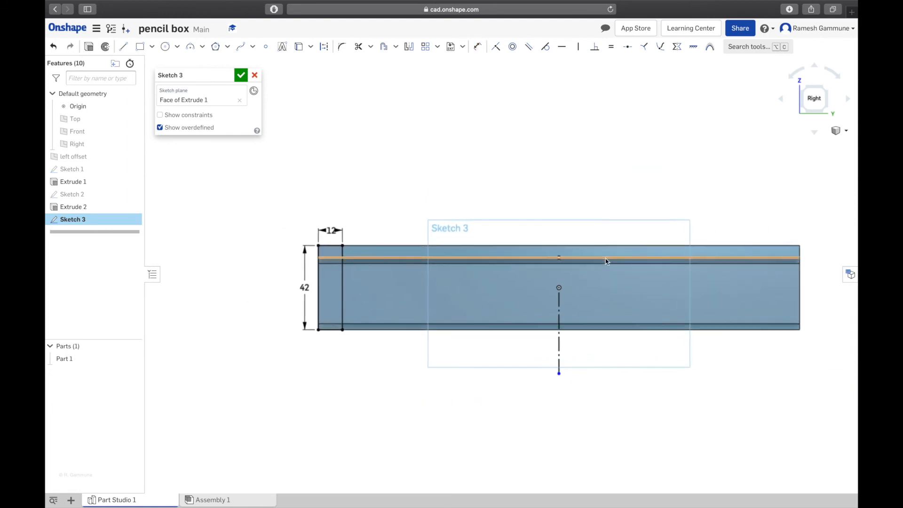
{"action": "scroll", "coordinate": [605, 261], "scroll_direction": "down", "scroll_amount": 2}
{"action": "scroll", "coordinate": [757, 298], "scroll_direction": "up", "scroll_amount": 4}
{"action": "scroll", "coordinate": [710, 344], "scroll_direction": "down", "scroll_amount": 3}
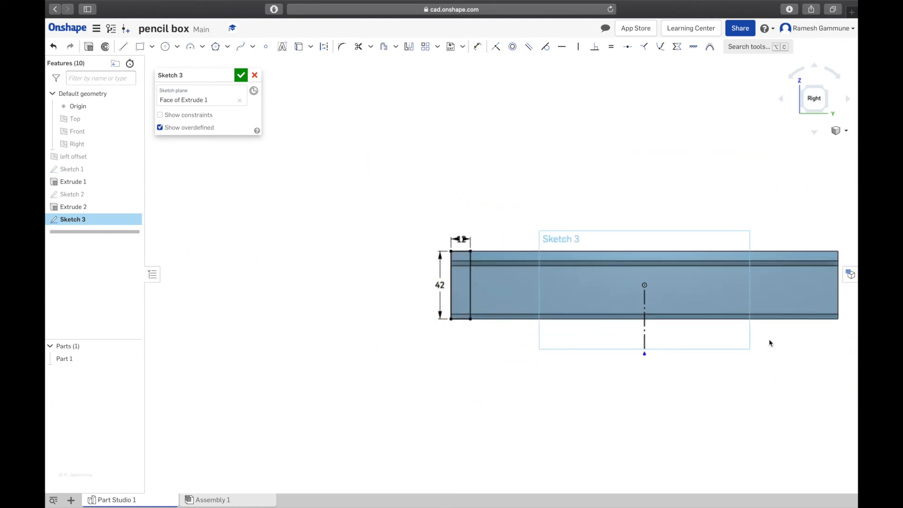
{"action": "scroll", "coordinate": [808, 351], "scroll_direction": "up", "scroll_amount": 1}
{"action": "scroll", "coordinate": [808, 351], "scroll_direction": "down", "scroll_amount": 3}
{"action": "scroll", "coordinate": [785, 353], "scroll_direction": "up", "scroll_amount": 3}
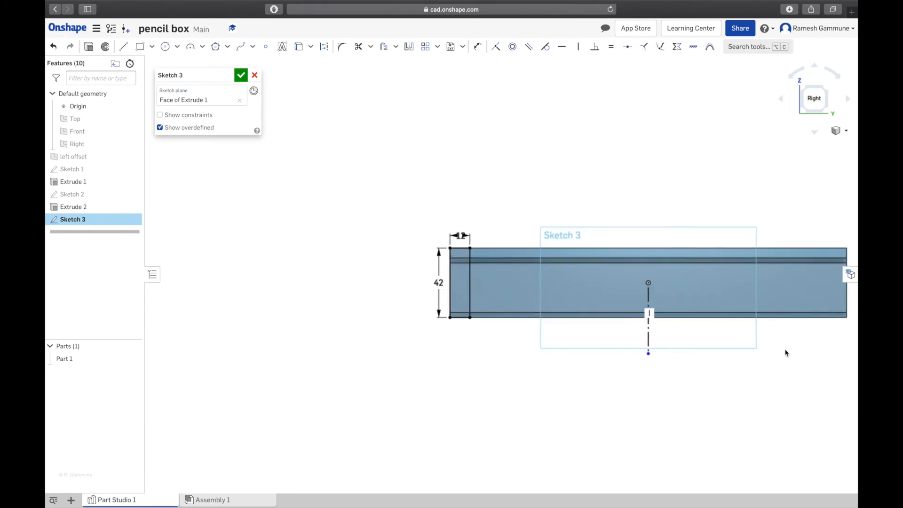
{"action": "scroll", "coordinate": [802, 351], "scroll_direction": "up", "scroll_amount": 3}
{"action": "scroll", "coordinate": [820, 351], "scroll_direction": "down", "scroll_amount": 4}
{"action": "scroll", "coordinate": [488, 363], "scroll_direction": "down", "scroll_amount": 4}
{"action": "scroll", "coordinate": [650, 376], "scroll_direction": "up", "scroll_amount": 3}
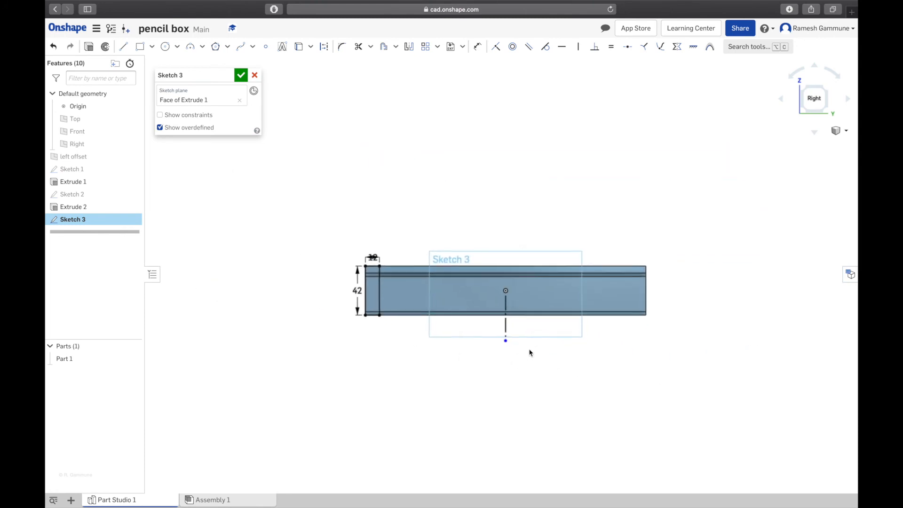
{"action": "scroll", "coordinate": [603, 360], "scroll_direction": "up", "scroll_amount": 1}
{"action": "scroll", "coordinate": [596, 358], "scroll_direction": "up", "scroll_amount": 3}
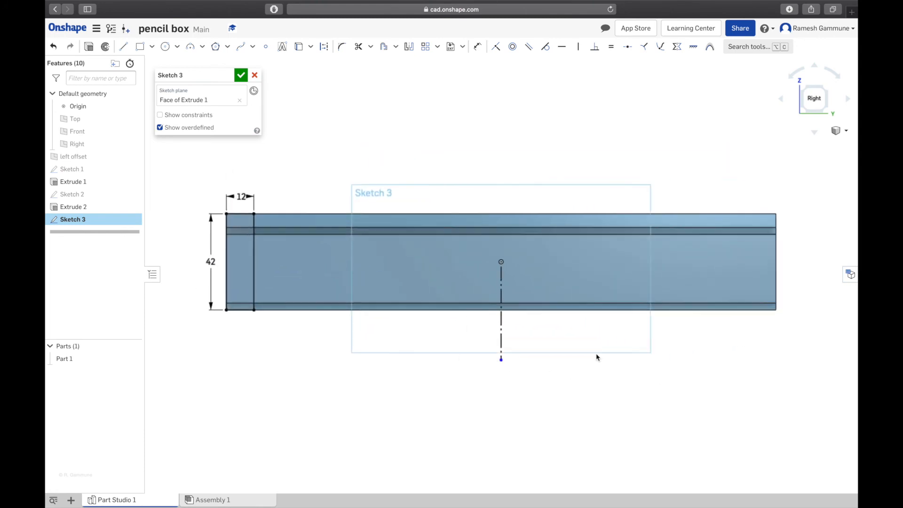
Mirror the end rectangle's four sides about the vertical construction line to the panel's opposite end and finish the sketch.
{"action": "scroll", "coordinate": [595, 354], "scroll_direction": "down", "scroll_amount": 2}
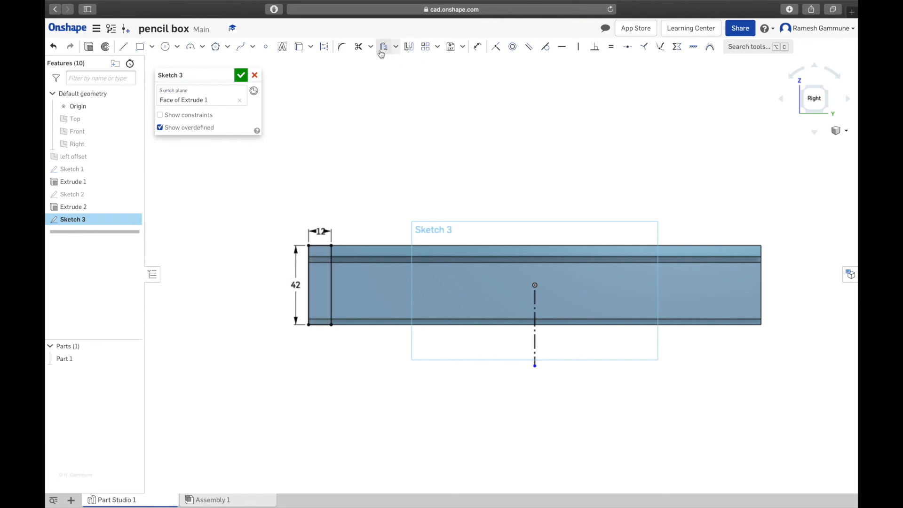
{"action": "left_click", "coordinate": [407, 48]}
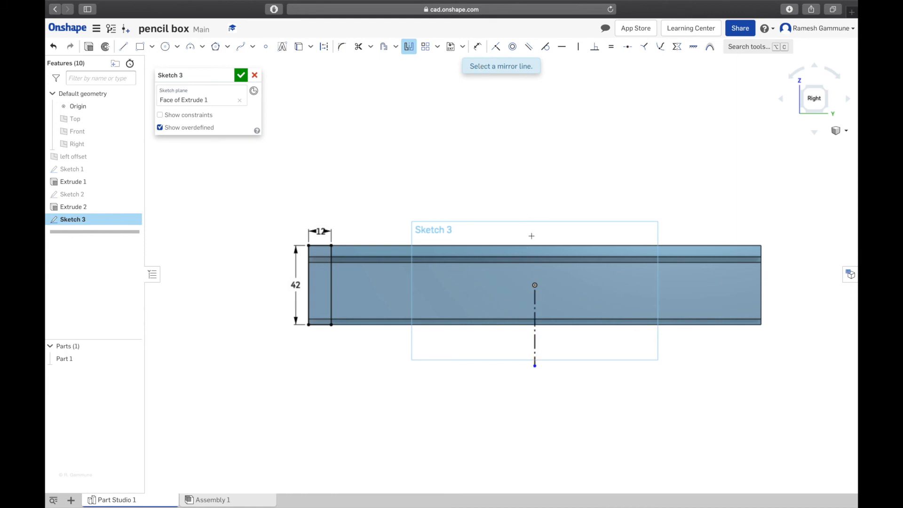
{"action": "left_click", "coordinate": [535, 342]}
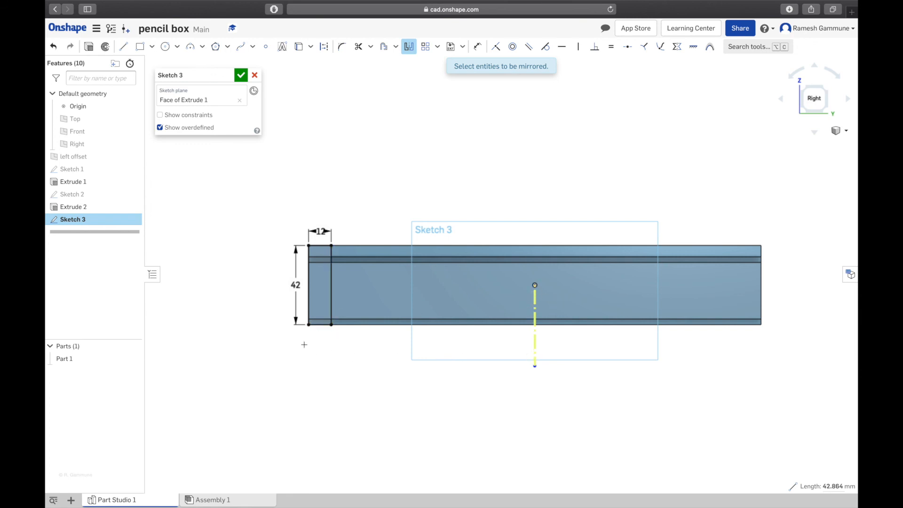
{"action": "left_click", "coordinate": [308, 277]}
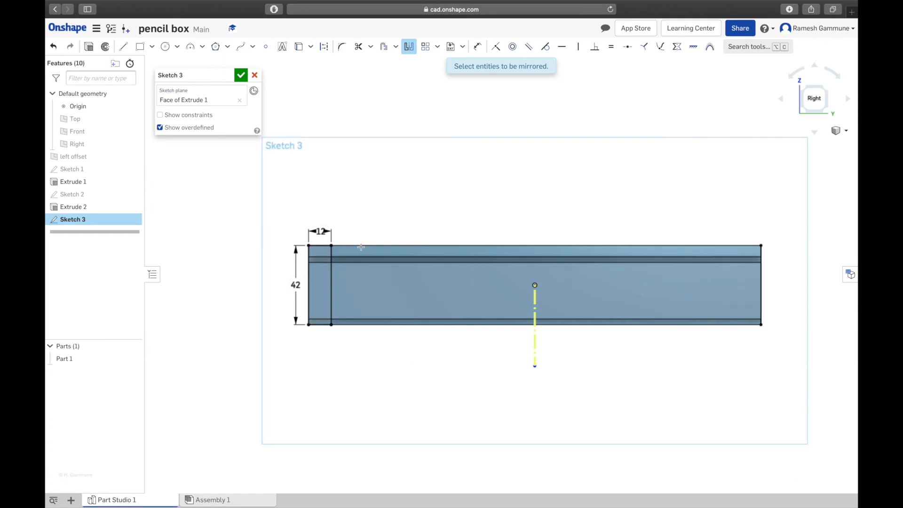
{"action": "left_click", "coordinate": [320, 245]}
{"action": "left_click", "coordinate": [319, 325]}
{"action": "left_click", "coordinate": [332, 291]}
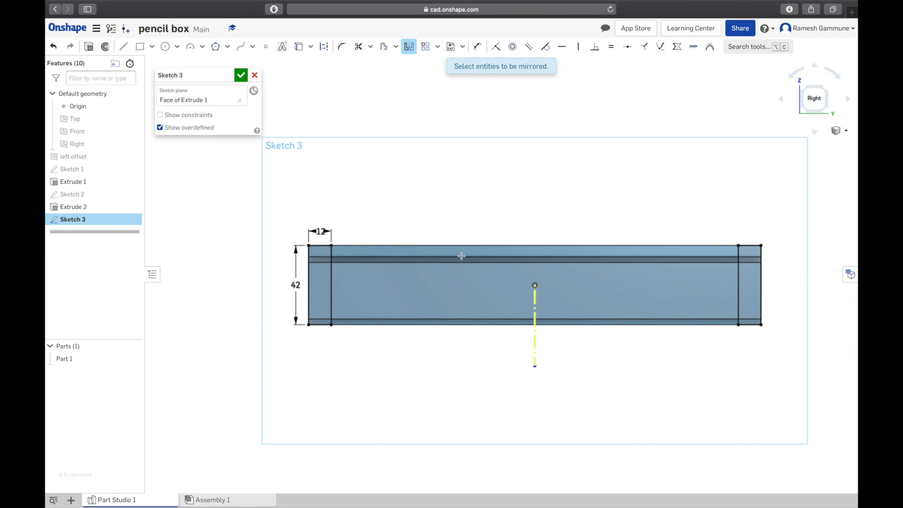
{"action": "key", "text": "Escape"}
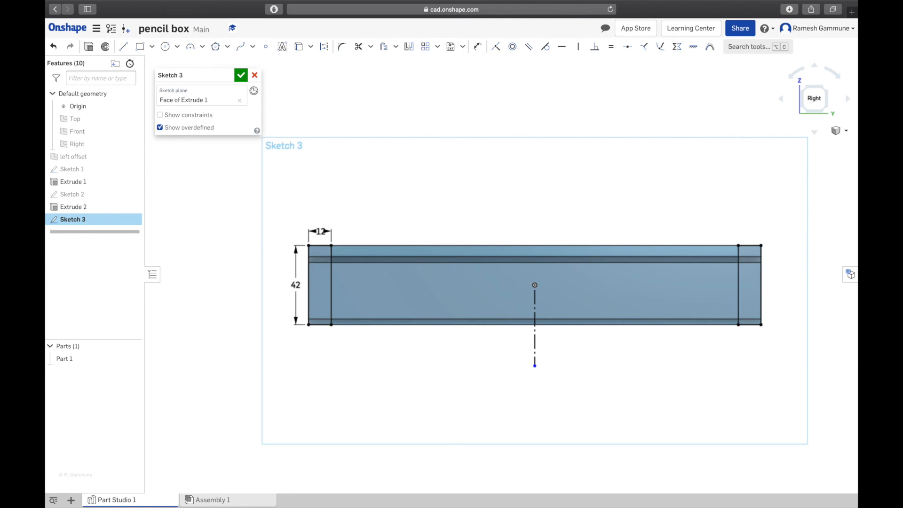
{"action": "left_click", "coordinate": [241, 75]}
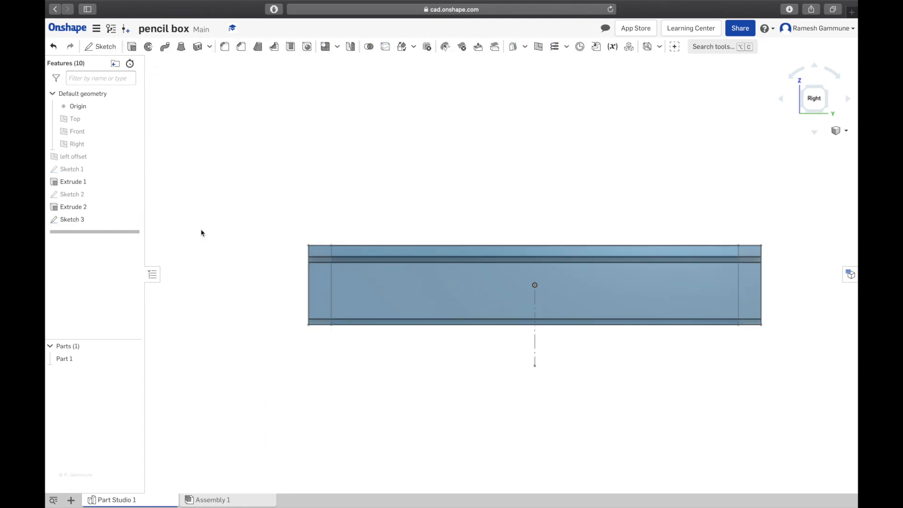
Extrude both end rectangles of Sketch 3 as a 6 mm deep blind removal from the panel.
{"action": "right_click_drag", "start_coordinate": [259, 203], "coordinate": [265, 216]}
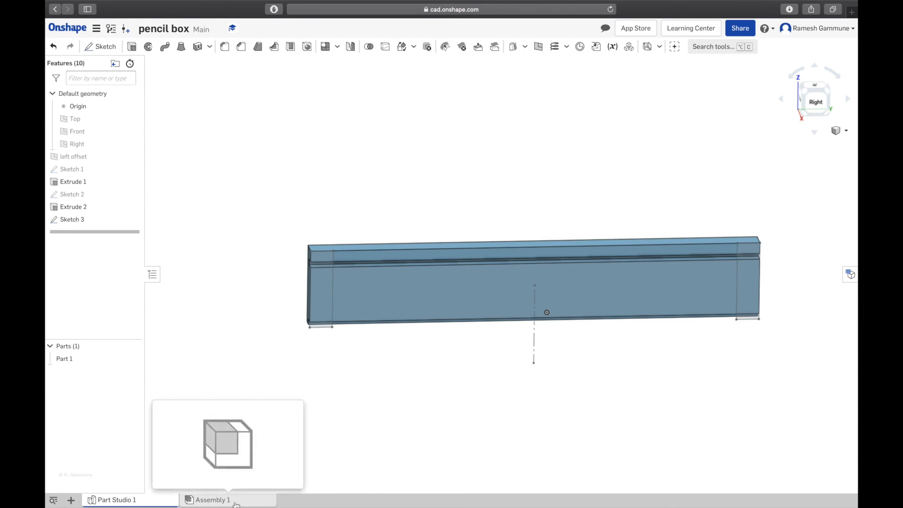
{"action": "left_click", "coordinate": [132, 46]}
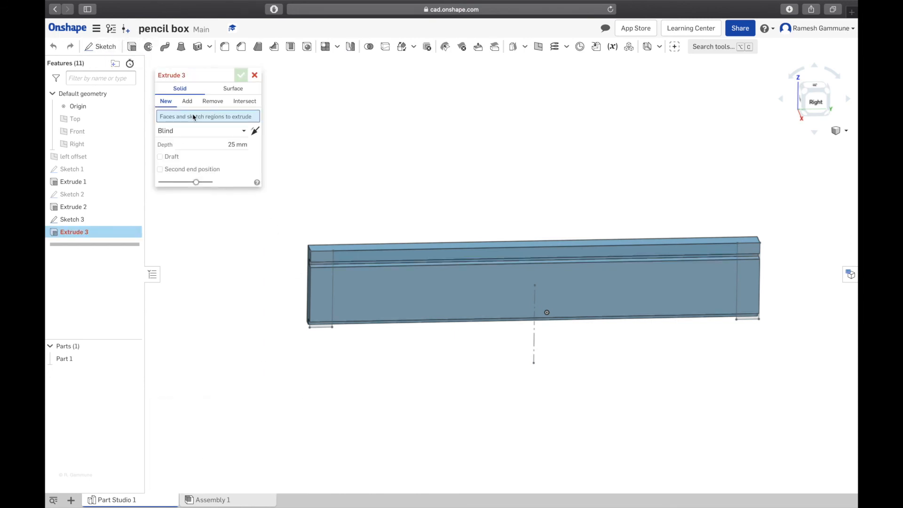
{"action": "left_click", "coordinate": [207, 102]}
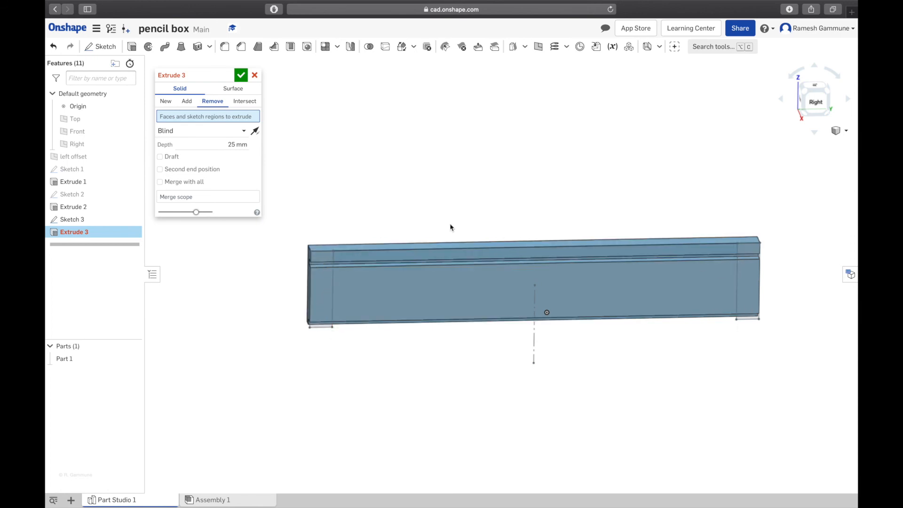
{"action": "left_click", "coordinate": [90, 221]}
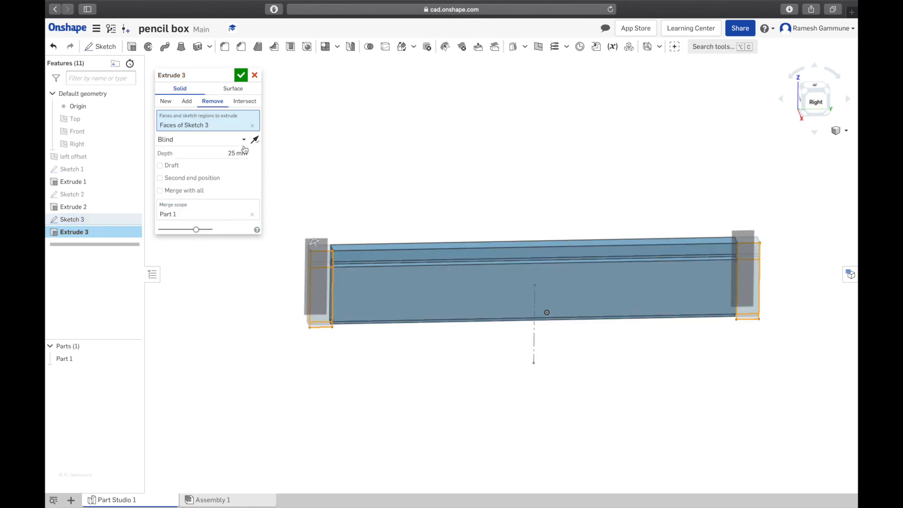
{"action": "left_click_drag", "start_coordinate": [222, 149], "coordinate": [268, 151]}
{"action": "type", "text": "6"}
{"action": "key", "text": "Return"}
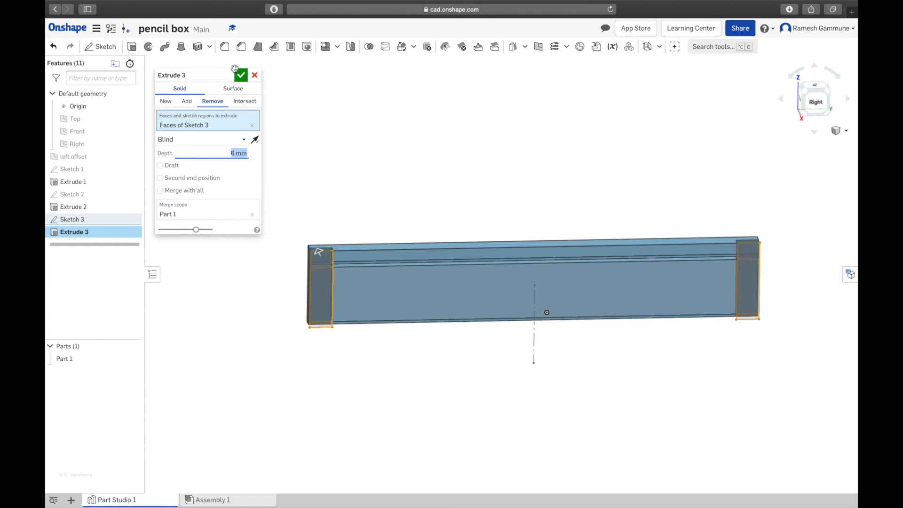
{"action": "mouse_move", "coordinate": [340, 210]}
{"action": "right_mouse_down"}
{"action": "mouse_move", "coordinate": [342, 254]}
{"action": "mouse_move", "coordinate": [334, 216]}
{"action": "right_mouse_up"}
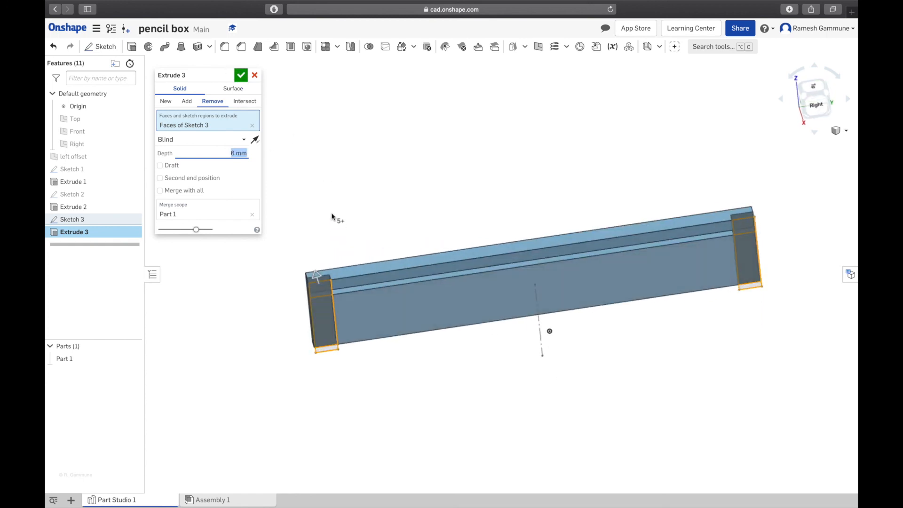
{"action": "left_click", "coordinate": [243, 76]}
{"action": "right_click_drag", "start_coordinate": [248, 147], "coordinate": [298, 134]}
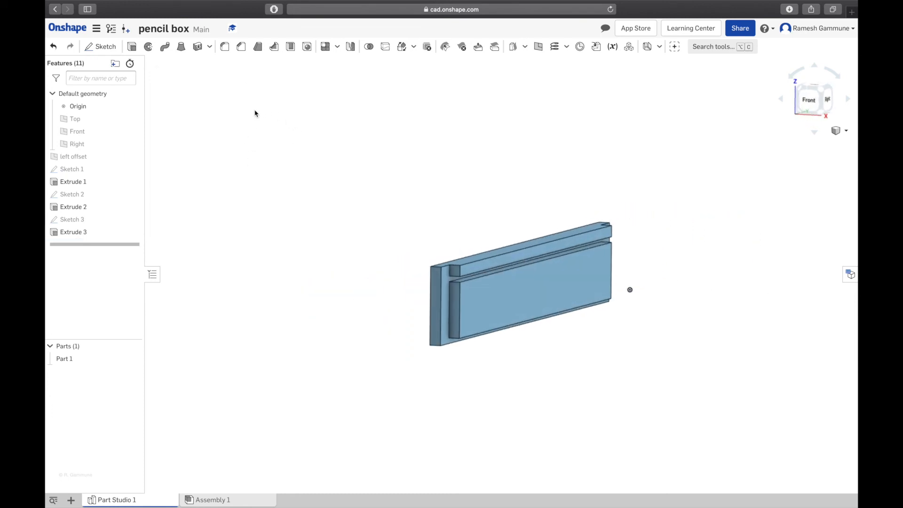
{"action": "scroll", "coordinate": [344, 182], "scroll_direction": "down", "scroll_amount": 3}
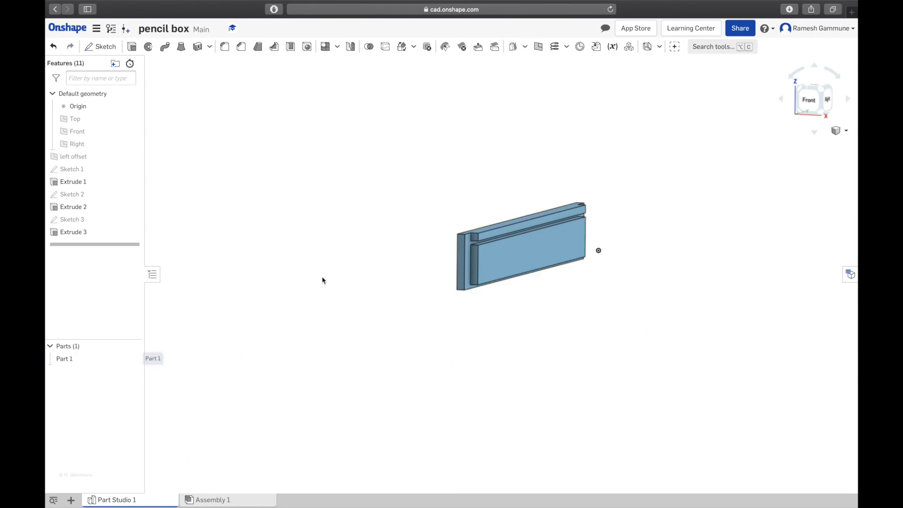
Highlight Part 1 in the model, clear the selection, and hide and show the part to identify it.
{"action": "left_click", "coordinate": [86, 362]}
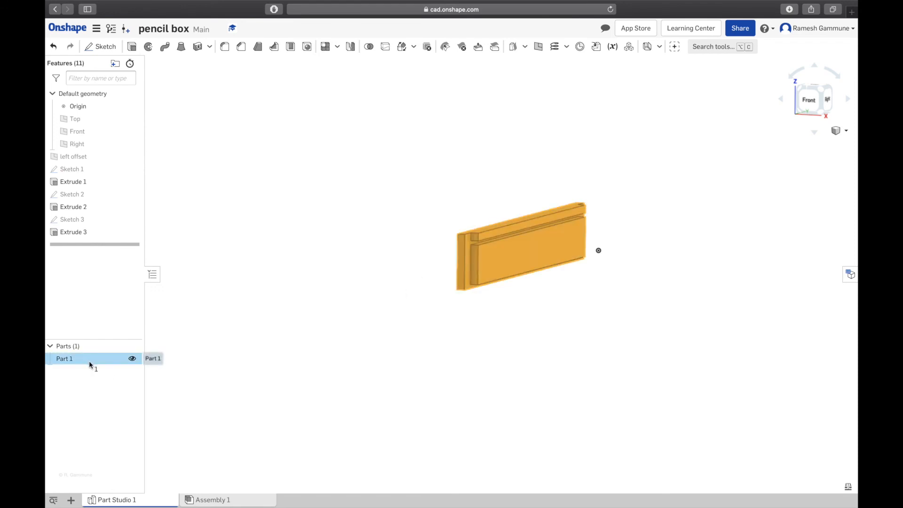
{"action": "left_click", "coordinate": [326, 324]}
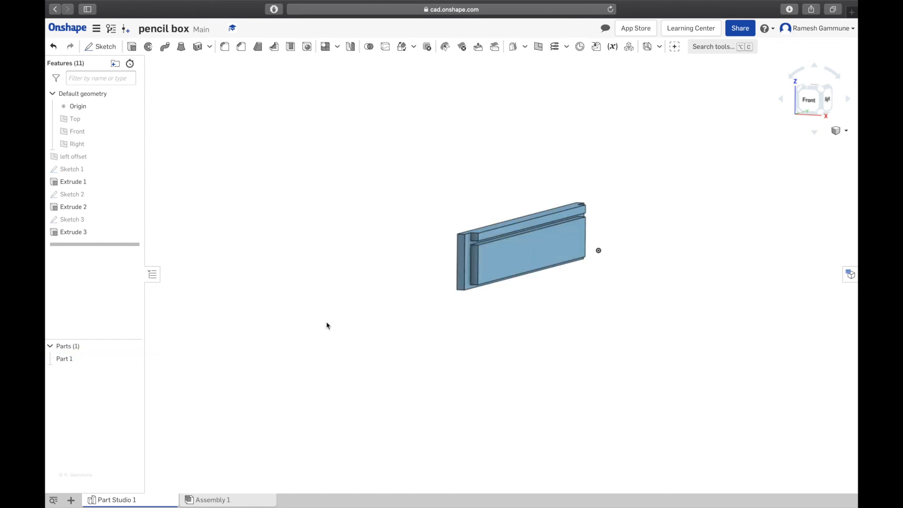
{"action": "left_click", "coordinate": [132, 359]}
{"action": "left_click", "coordinate": [132, 358]}
{"action": "left_click", "coordinate": [132, 359]}
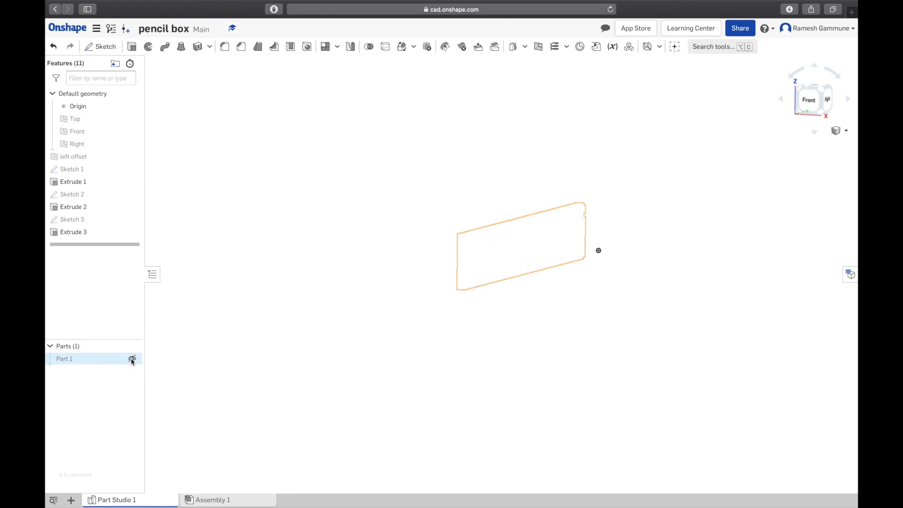
{"action": "left_click", "coordinate": [132, 358]}
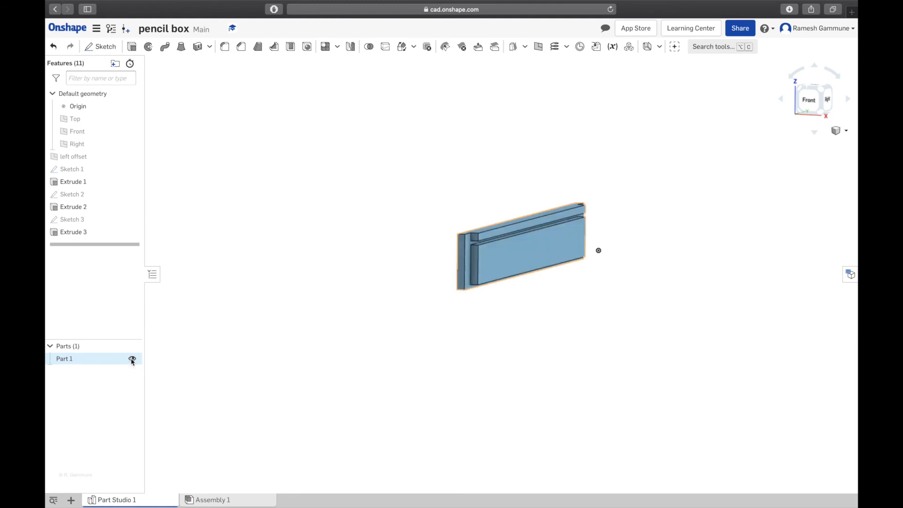
Rename the rebated panel's part as "left side".
{"action": "right_click", "coordinate": [87, 360]}
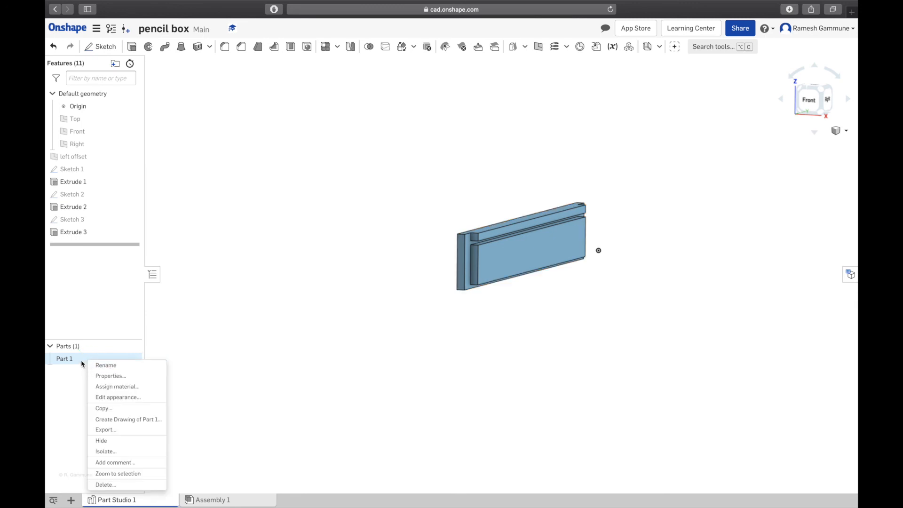
{"action": "right_click", "coordinate": [81, 362]}
{"action": "left_click", "coordinate": [119, 372]}
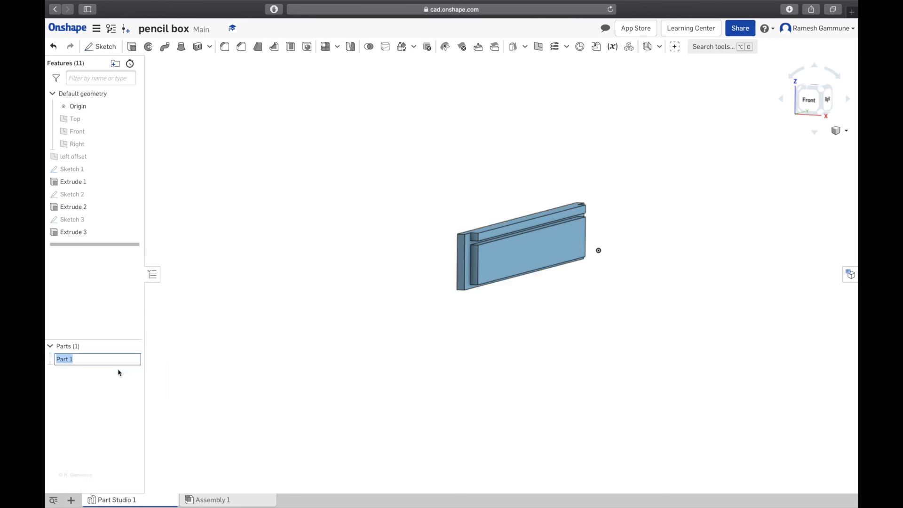
{"action": "type", "text": "left side"}
{"action": "key", "text": "Return"}
{"action": "right_click_drag", "start_coordinate": [517, 207], "coordinate": [420, 228]}
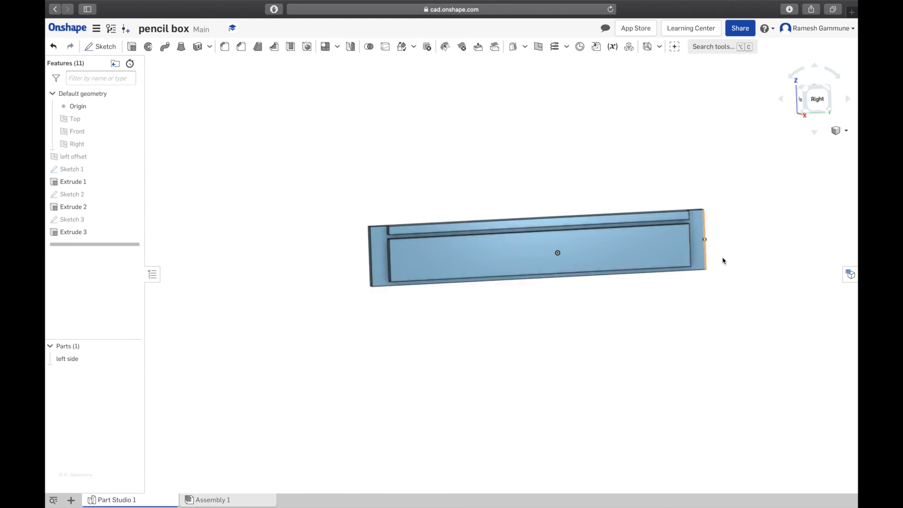
{"action": "right_click_drag", "start_coordinate": [481, 286], "coordinate": [508, 295]}
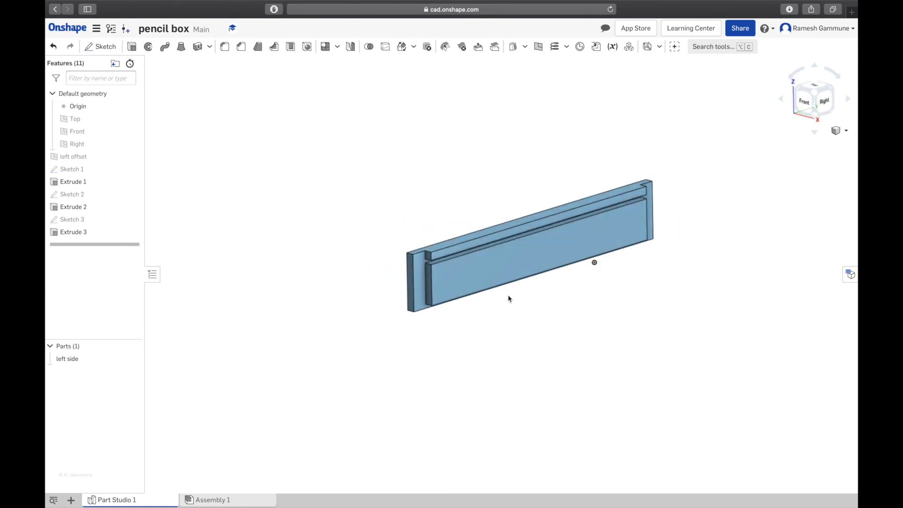